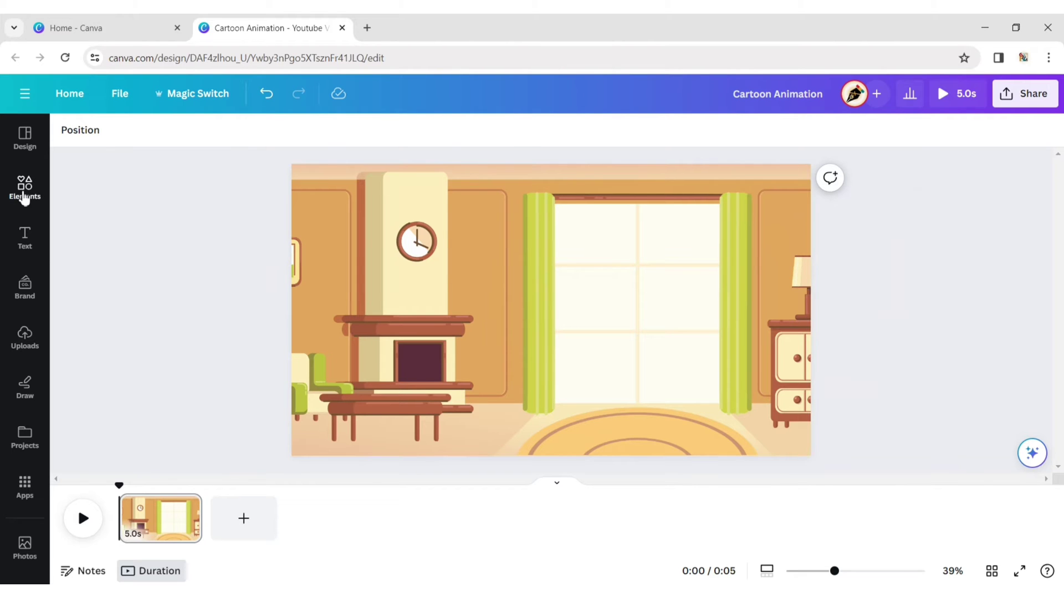
Replace the previous Elements search with a search for 'cartoon reading'
{"action": "left_click", "coordinate": [25, 189]}
{"action": "left_click", "coordinate": [249, 139]}
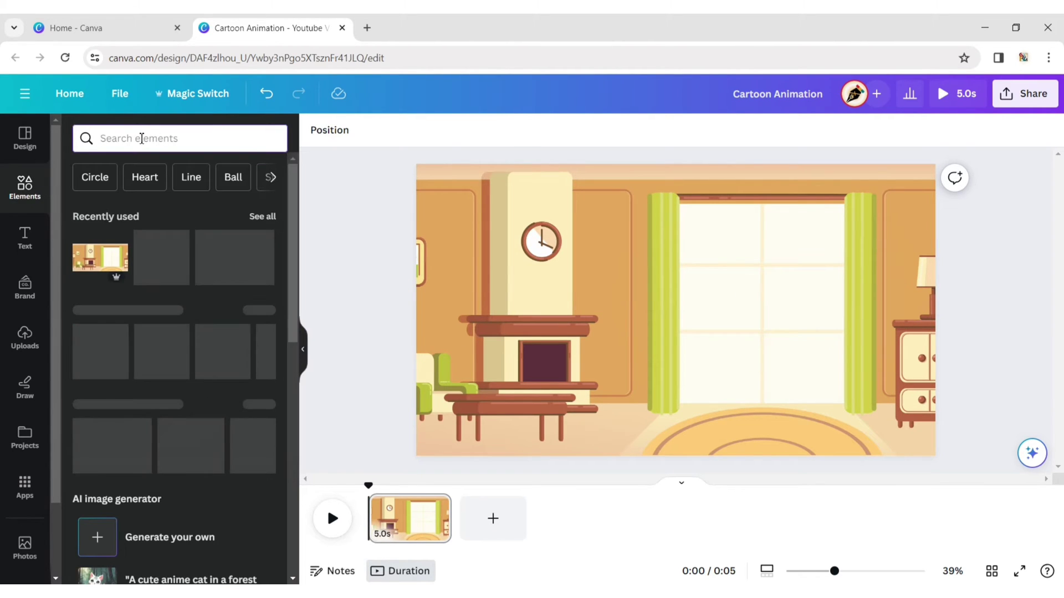
{"action": "left_click", "coordinate": [142, 138]}
{"action": "type", "text": "cartoon"}
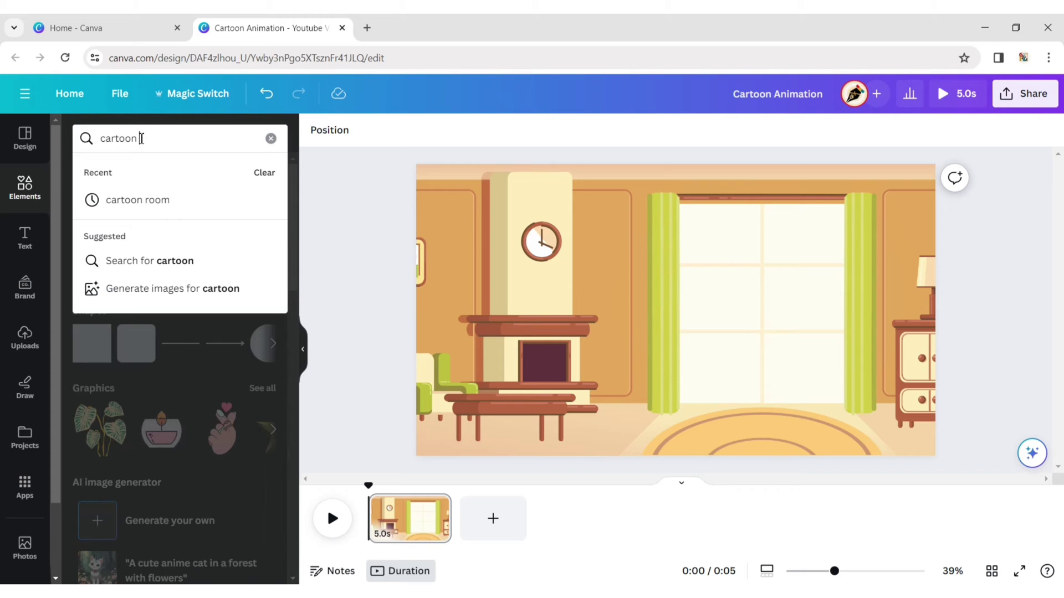
{"action": "type", "text": " reading"}
{"action": "key", "text": "Return"}
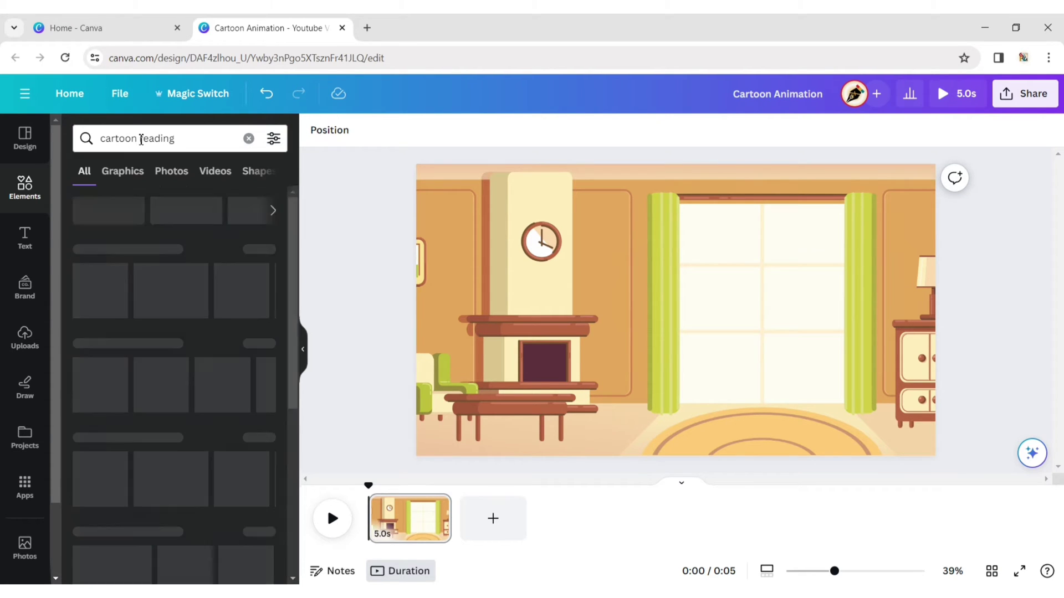
Narrow the 'cartoon reading' results to animated graphics
{"action": "left_click", "coordinate": [135, 174]}
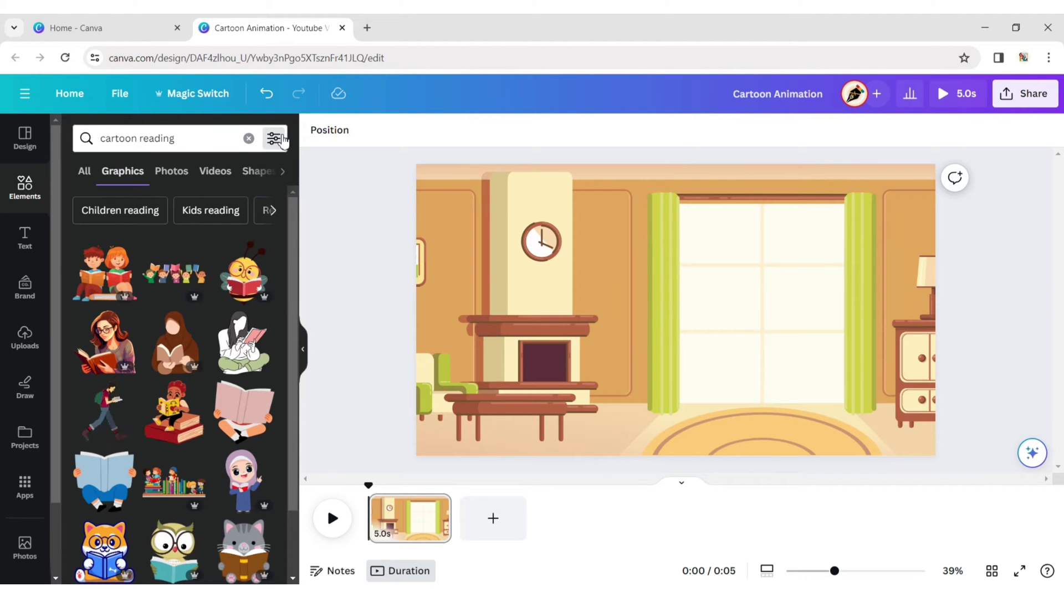
{"action": "left_click", "coordinate": [274, 138]}
{"action": "scroll", "coordinate": [114, 416], "scroll_direction": "down", "scroll_amount": 3}
{"action": "left_click", "coordinate": [93, 284]}
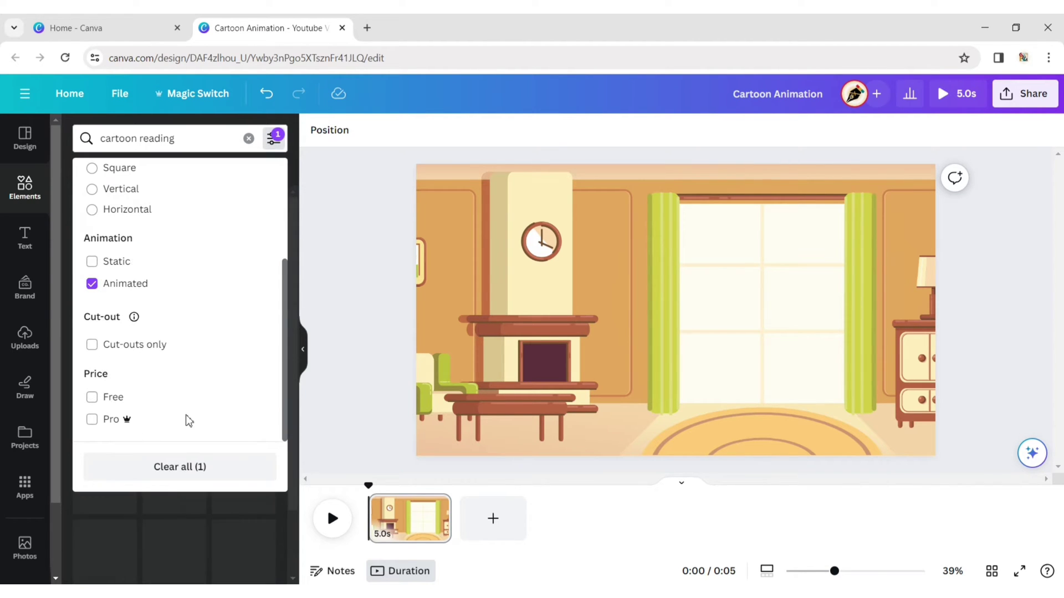
{"action": "left_click", "coordinate": [216, 158]}
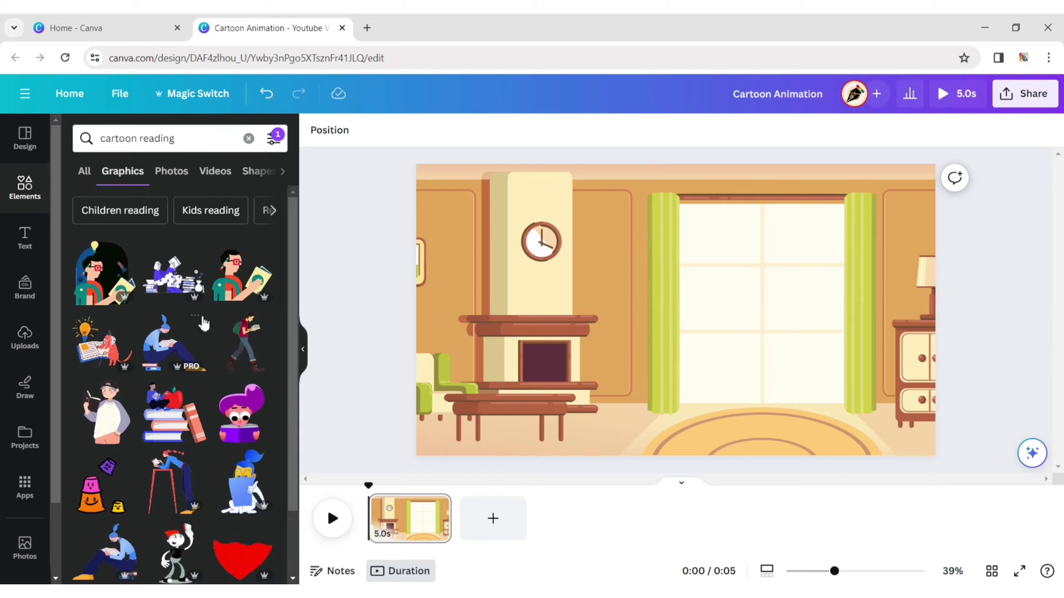
{"action": "scroll", "coordinate": [199, 332], "scroll_direction": "down", "scroll_amount": 2}
{"action": "scroll", "coordinate": [201, 335], "scroll_direction": "down", "scroll_amount": 10}
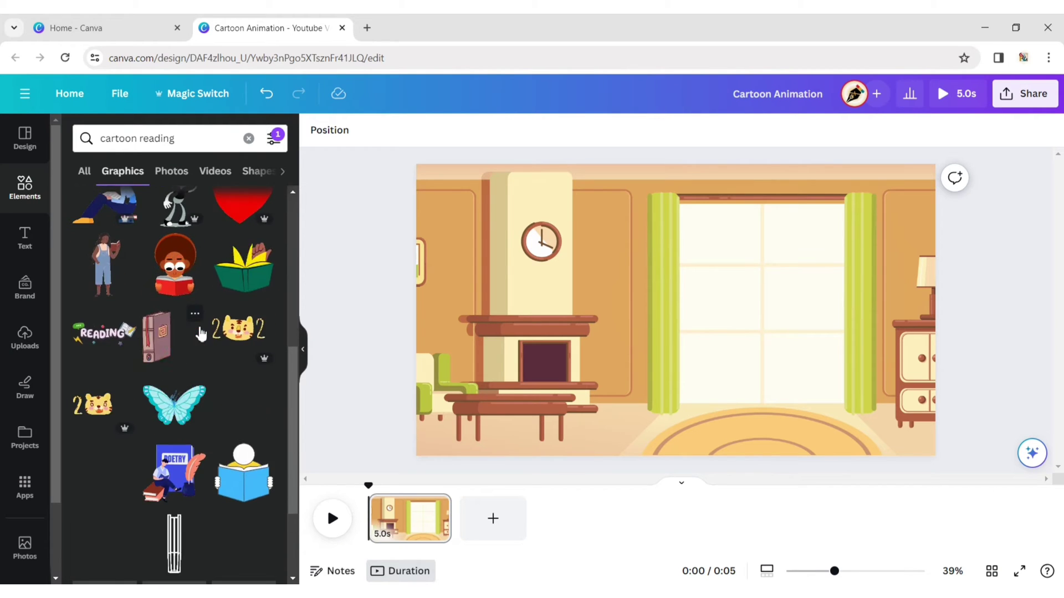
{"action": "scroll", "coordinate": [166, 355], "scroll_direction": "down", "scroll_amount": 10}
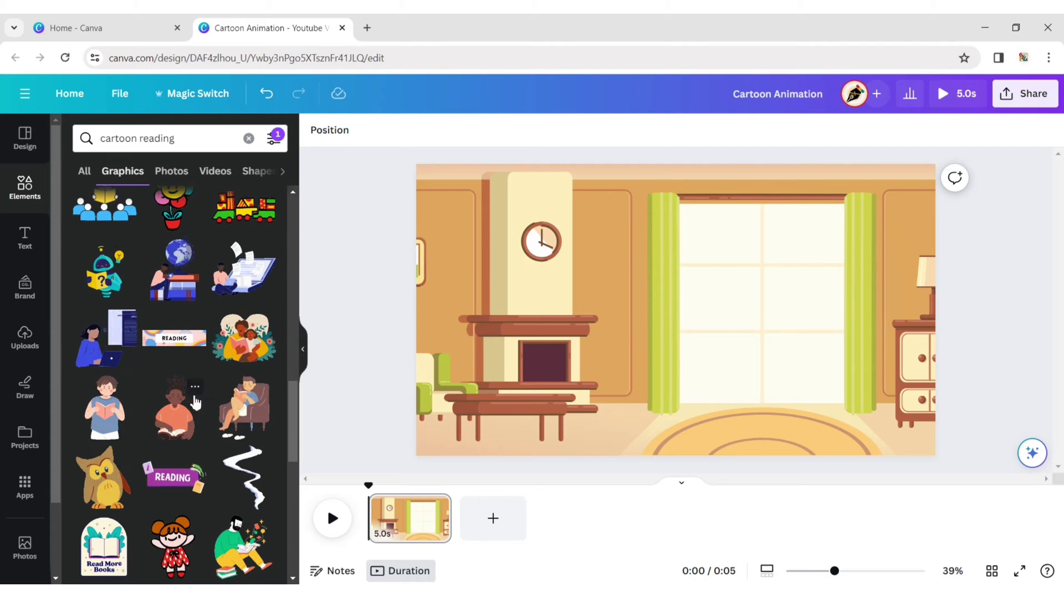
Add the boy reading in an armchair, shrink him and place him at the lower right beside the window
{"action": "left_click", "coordinate": [244, 408]}
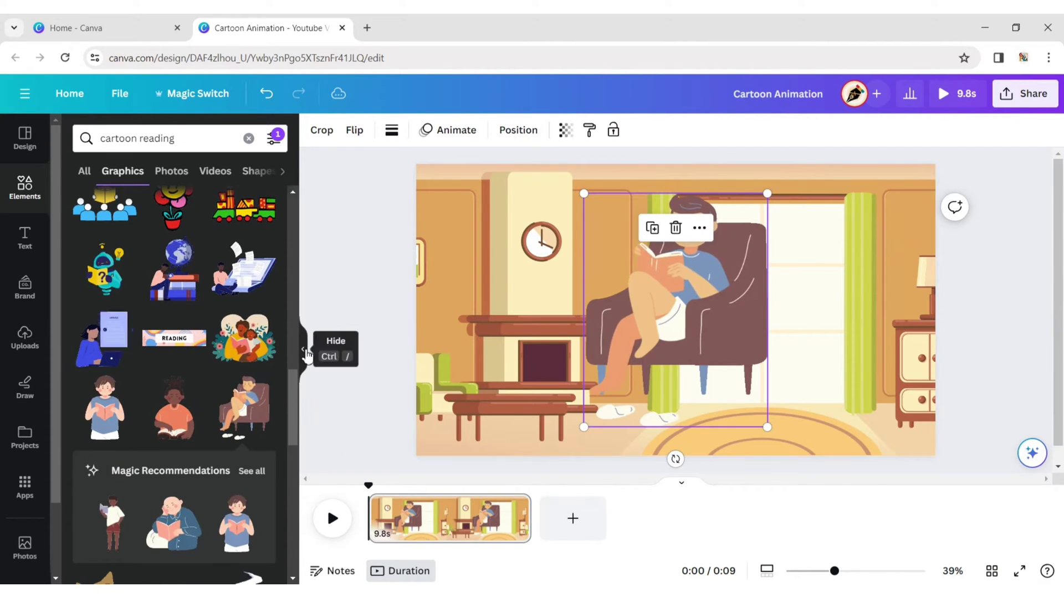
{"action": "left_click", "coordinate": [302, 349]}
{"action": "left_click_drag", "start_coordinate": [642, 193], "coordinate": [555, 308]}
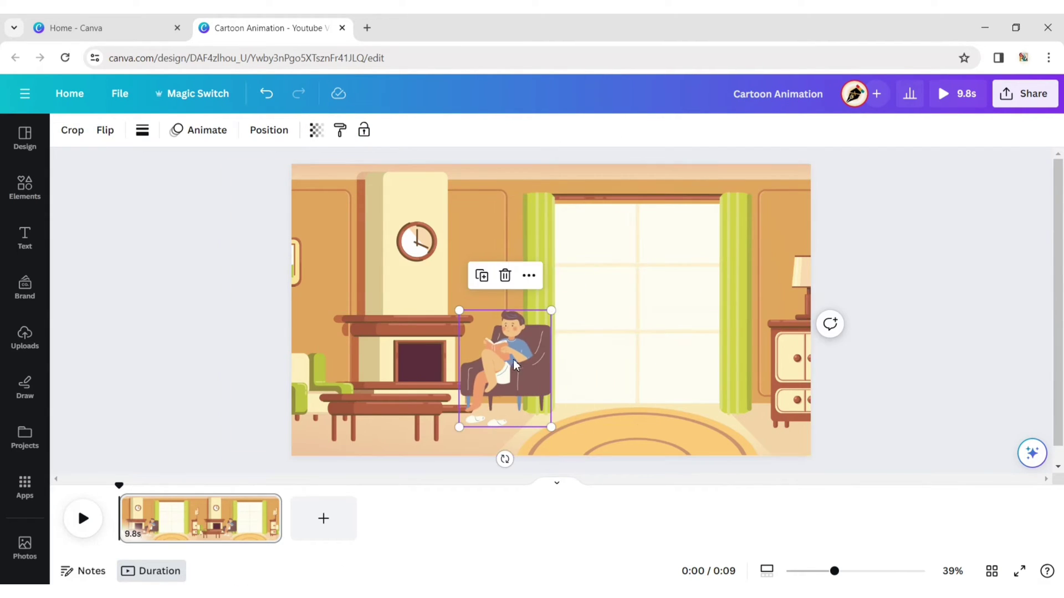
{"action": "left_click_drag", "start_coordinate": [517, 360], "coordinate": [706, 379]}
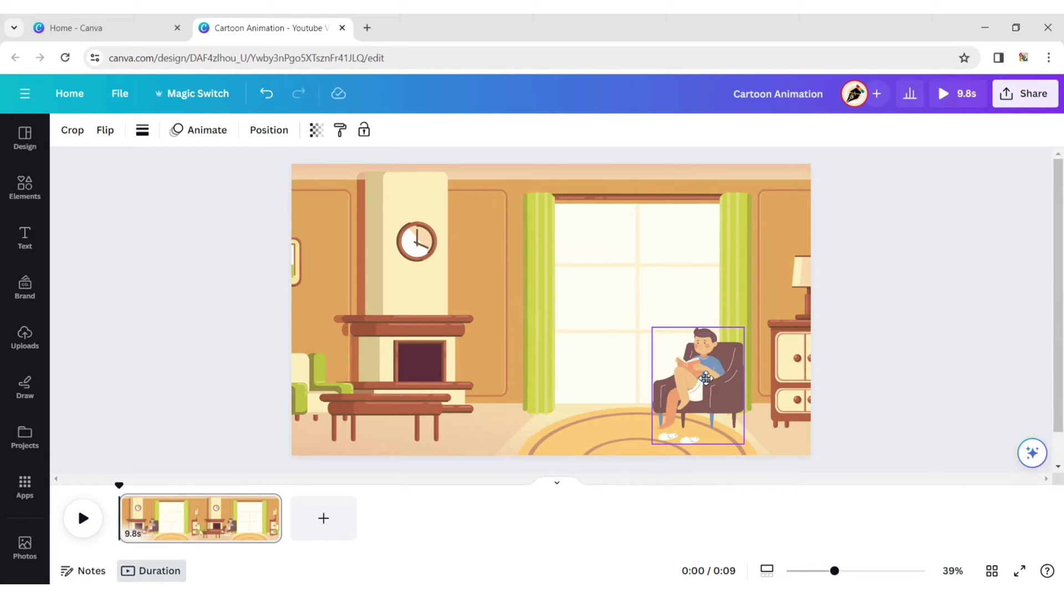
{"action": "left_click", "coordinate": [549, 412]}
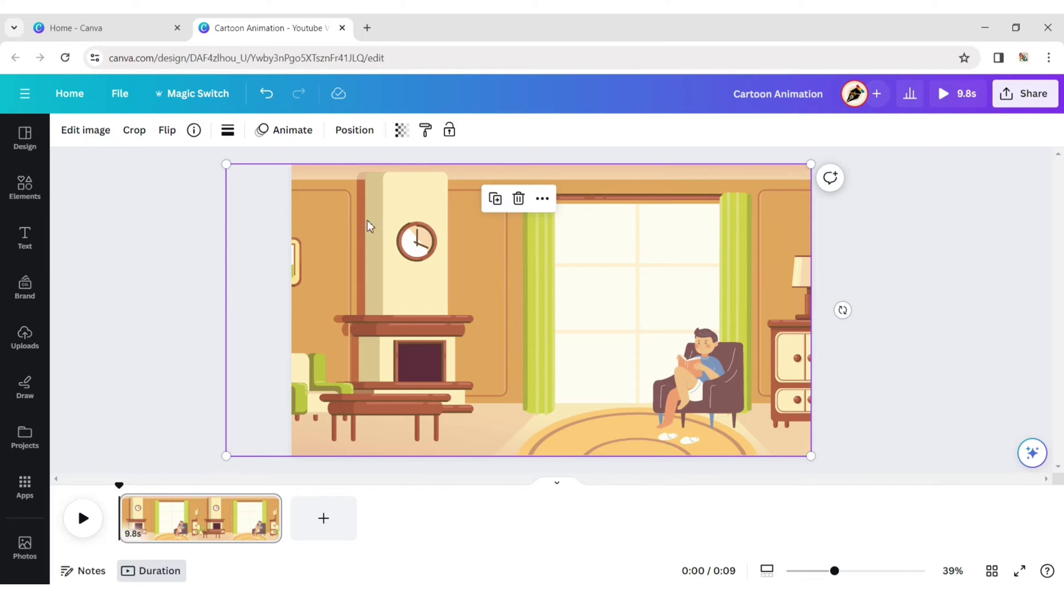
Search Elements for 'cat' with results limited to animated ones
{"action": "left_click", "coordinate": [37, 191]}
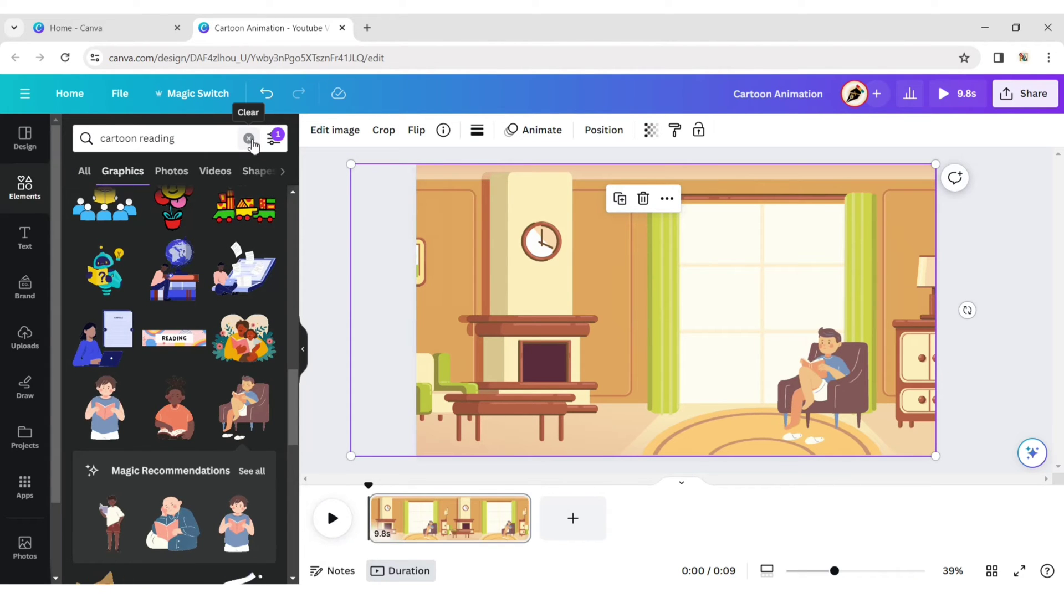
{"action": "left_click", "coordinate": [249, 140]}
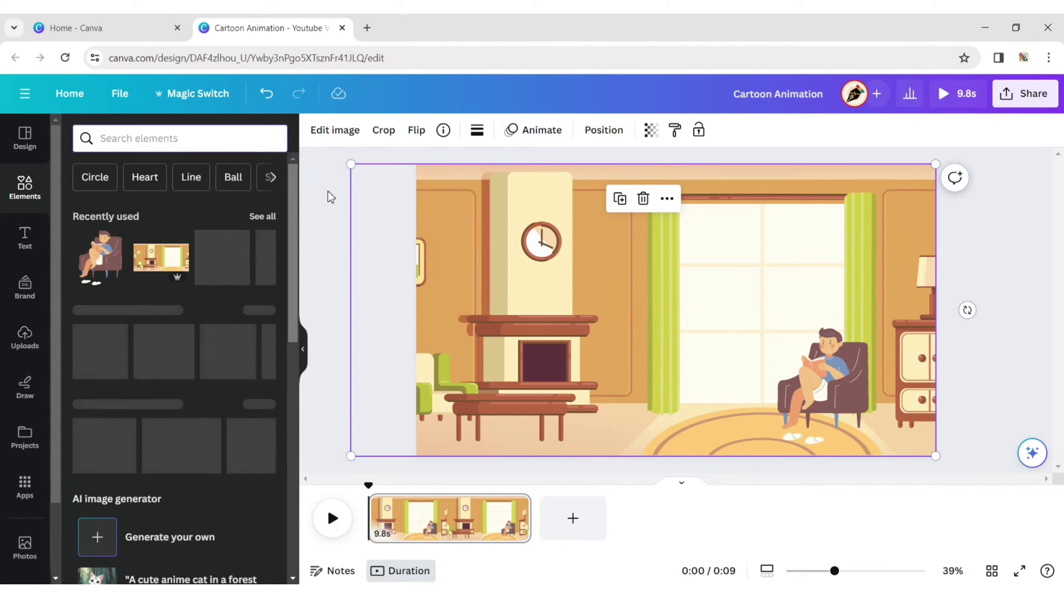
{"action": "type", "text": "cat"}
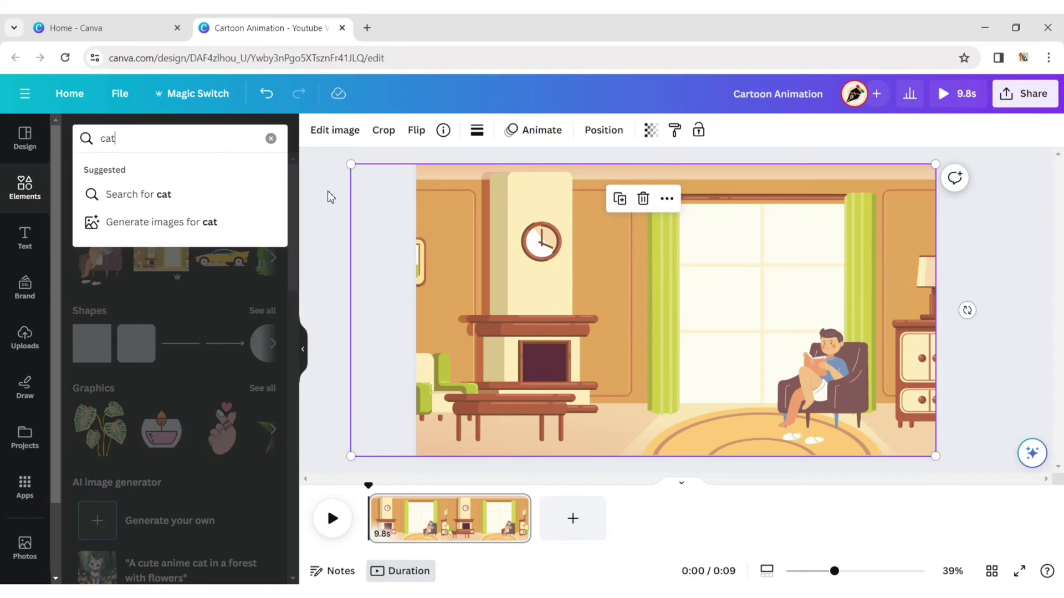
{"action": "key", "text": "Return"}
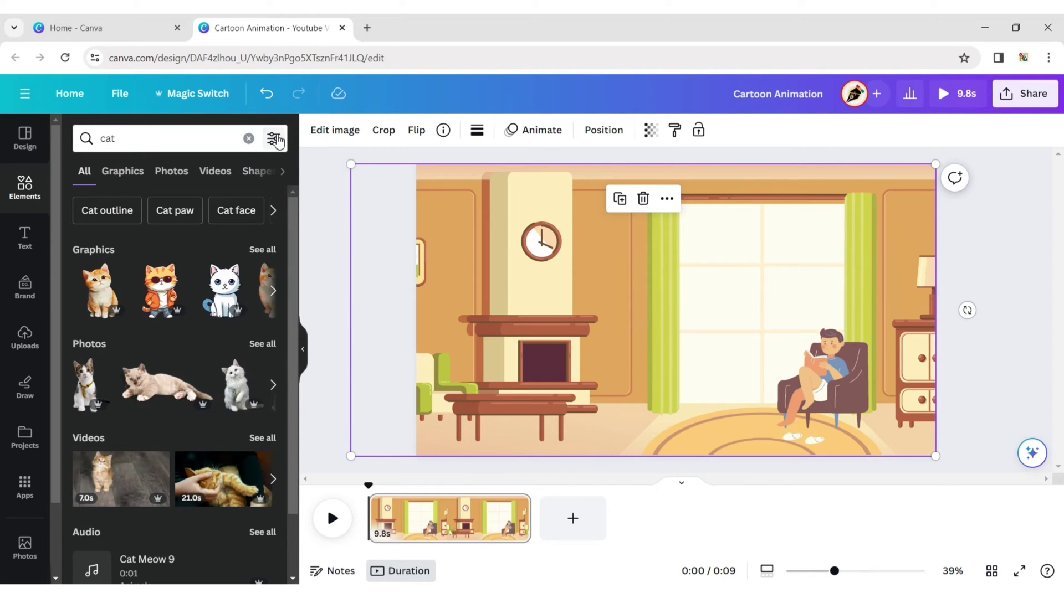
{"action": "left_click", "coordinate": [274, 138]}
{"action": "scroll", "coordinate": [155, 416], "scroll_direction": "down", "scroll_amount": 3}
{"action": "left_click", "coordinate": [92, 300]}
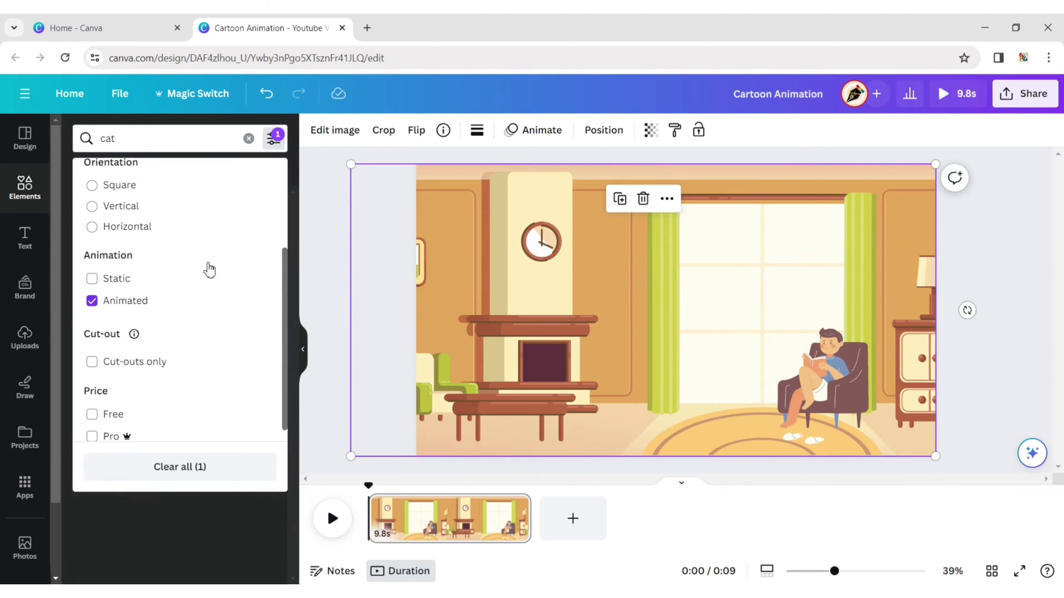
{"action": "left_click", "coordinate": [274, 138]}
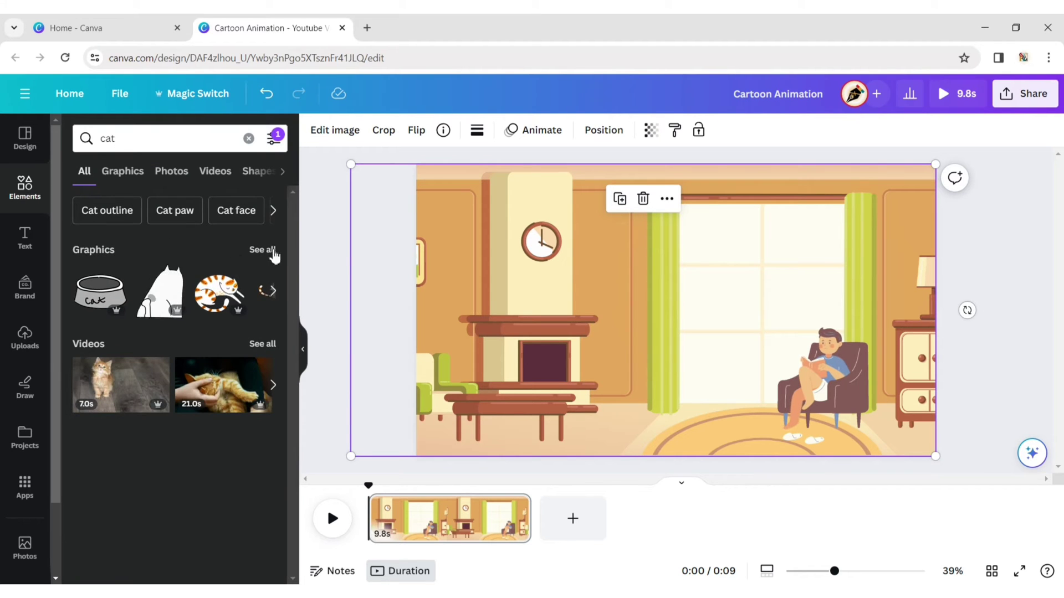
Add the cat under a red blanket from all cat graphics, shrink it and lay it on the rug
{"action": "left_click", "coordinate": [258, 249]}
{"action": "scroll", "coordinate": [207, 335], "scroll_direction": "down", "scroll_amount": 5}
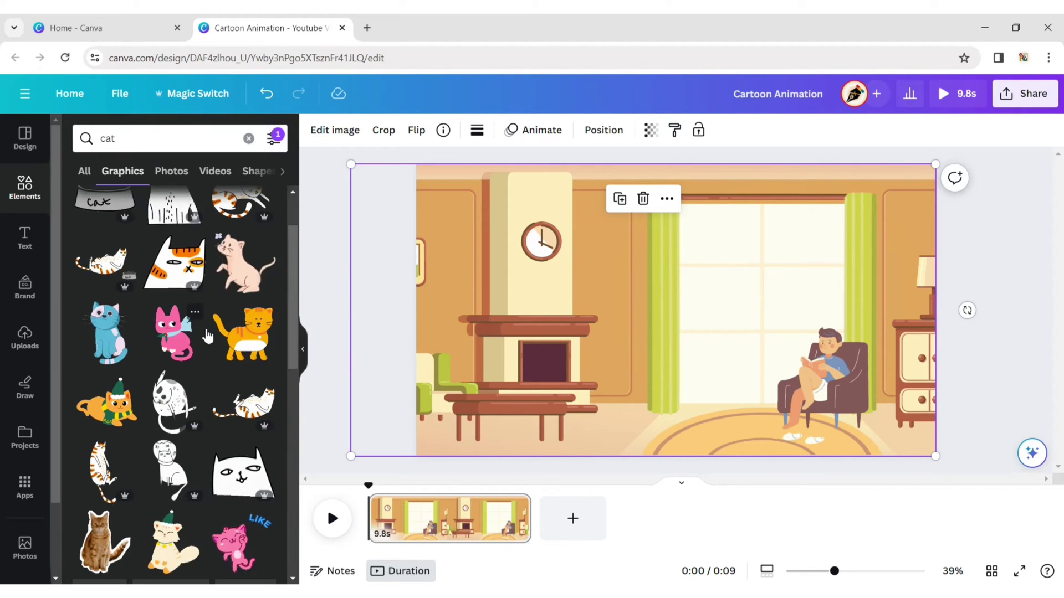
{"action": "scroll", "coordinate": [208, 335], "scroll_direction": "down", "scroll_amount": 5}
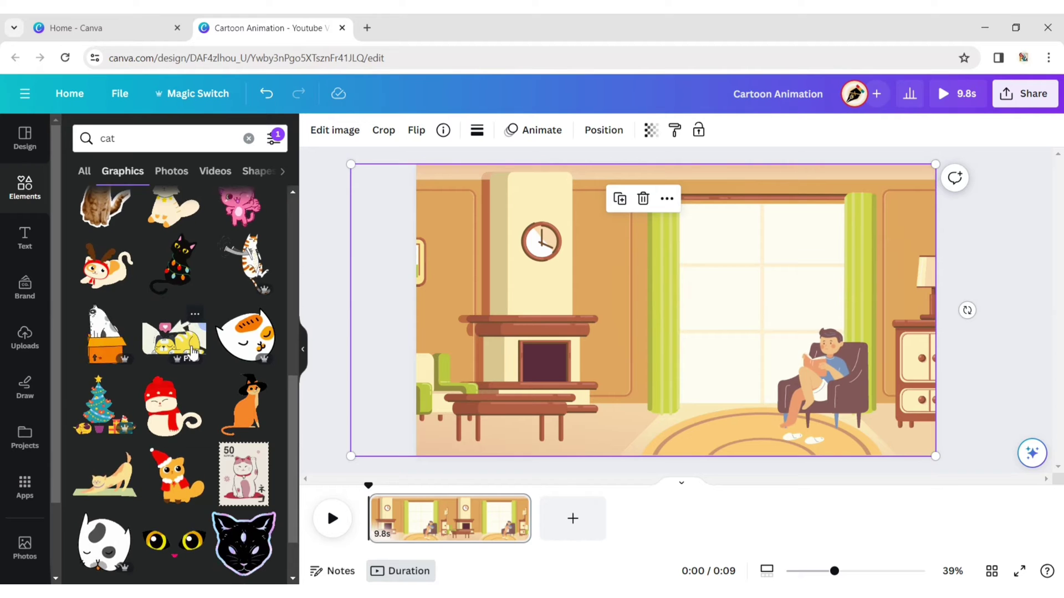
{"action": "scroll", "coordinate": [193, 353], "scroll_direction": "down", "scroll_amount": 2}
{"action": "left_click", "coordinate": [105, 403]}
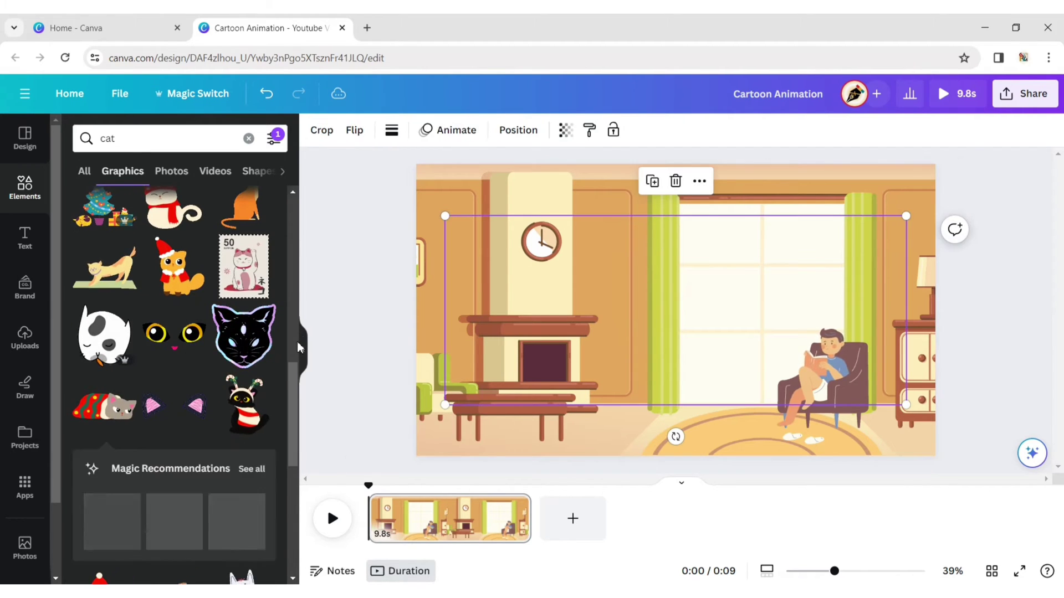
{"action": "left_click", "coordinate": [302, 349]}
{"action": "left_click_drag", "start_coordinate": [781, 215], "coordinate": [641, 482]}
{"action": "left_click", "coordinate": [760, 422]}
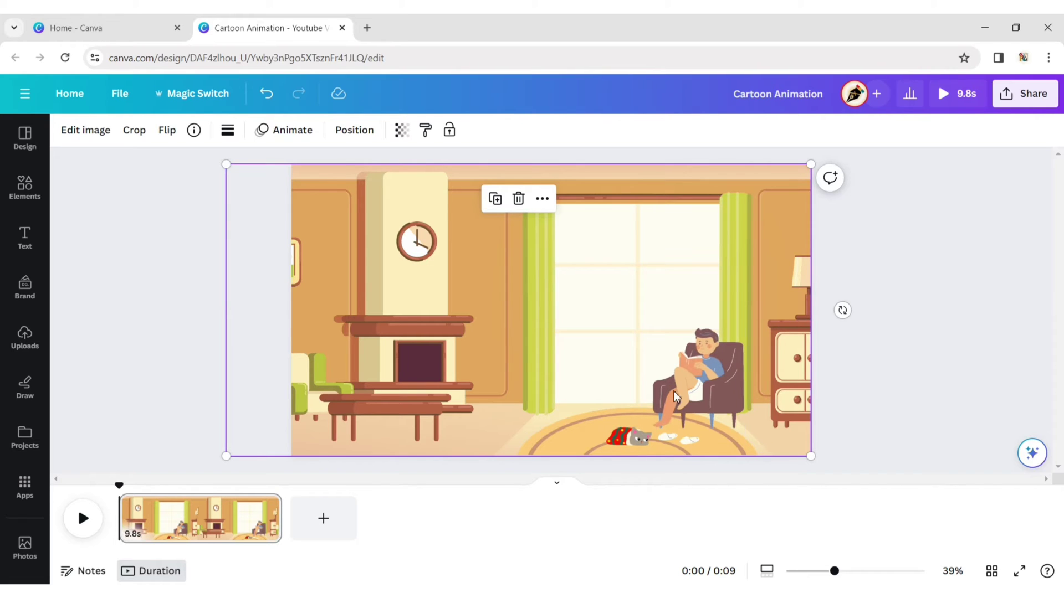
{"action": "left_click", "coordinate": [947, 299]}
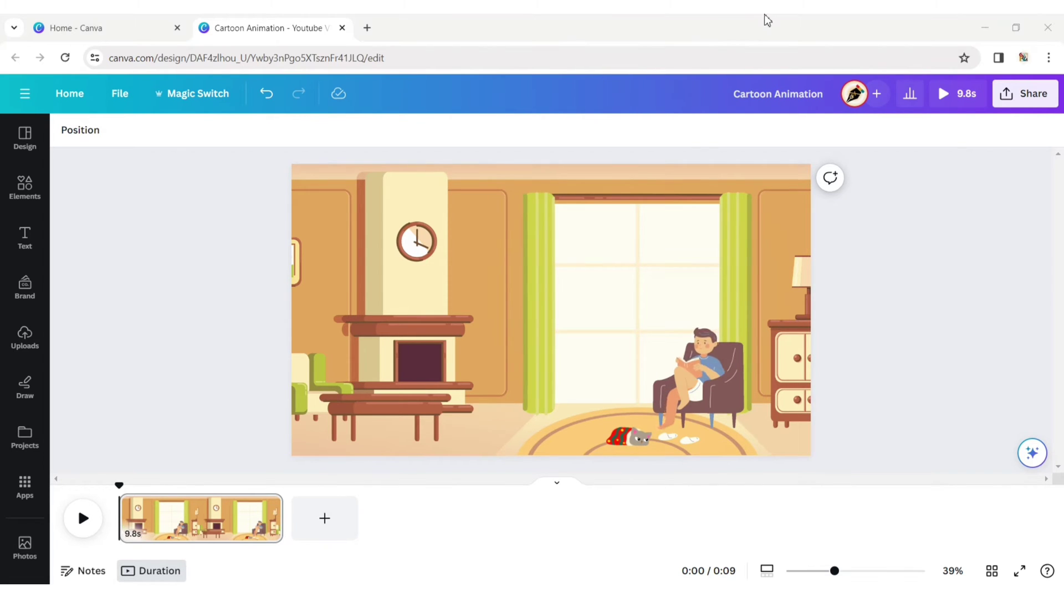
Trim the first page to 5.0 seconds and add a blank second page
{"action": "left_click", "coordinate": [227, 519]}
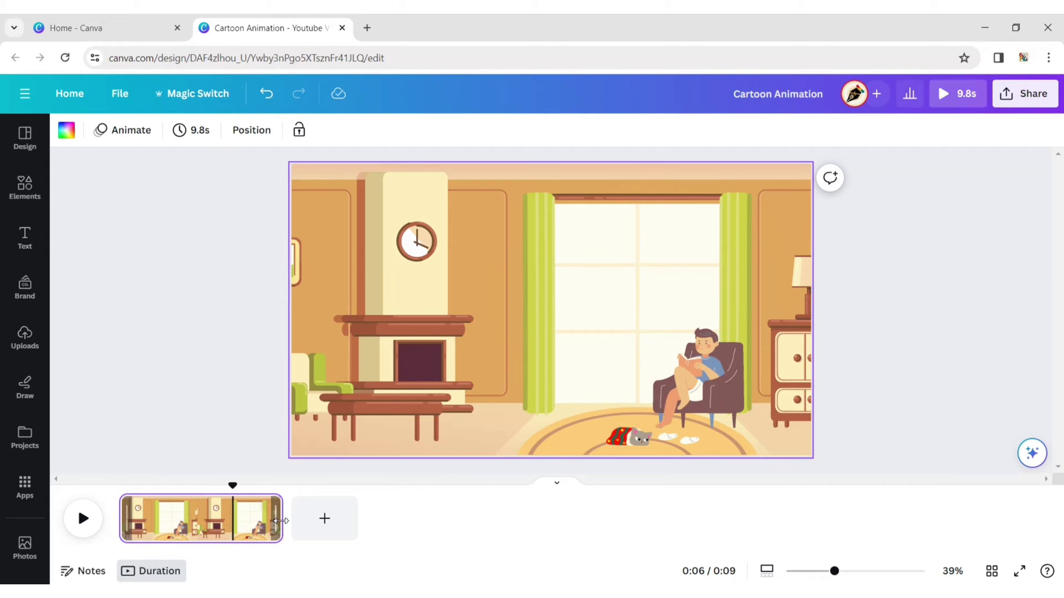
{"action": "left_click_drag", "start_coordinate": [281, 519], "coordinate": [203, 526]}
{"action": "left_click", "coordinate": [223, 474]}
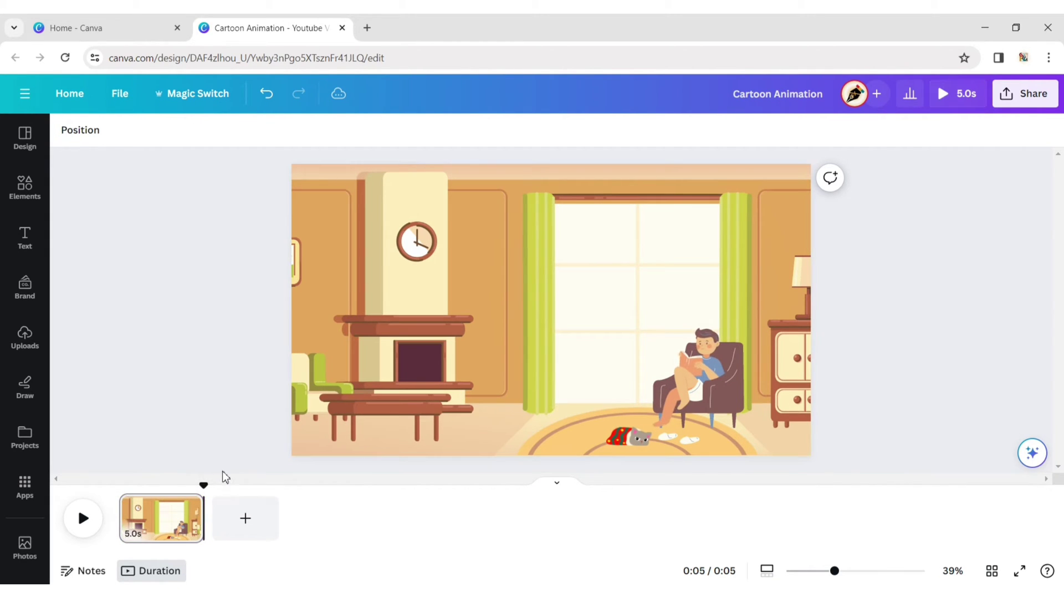
{"action": "left_click", "coordinate": [245, 524]}
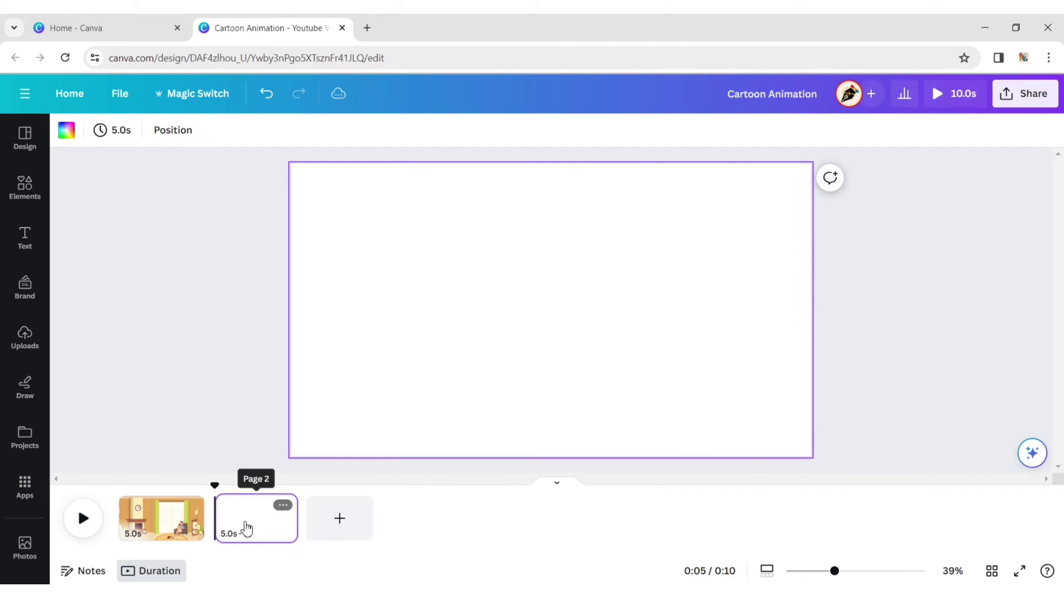
Search Elements for 'cartoon city', view all its graphics, then clear the search
{"action": "left_click", "coordinate": [25, 187]}
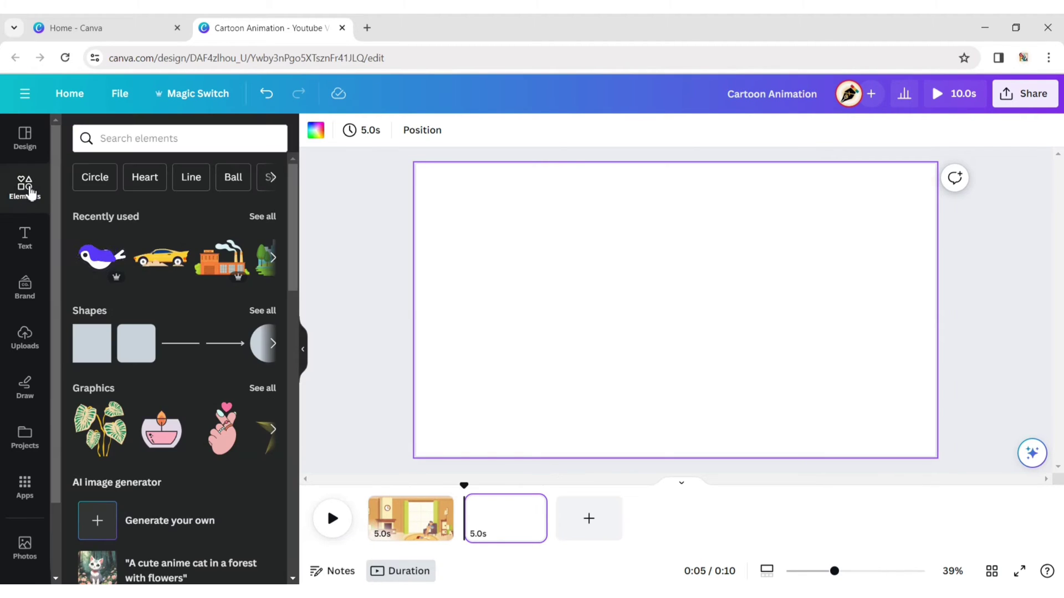
{"action": "left_click", "coordinate": [131, 138]}
{"action": "type", "text": "cartoon city"}
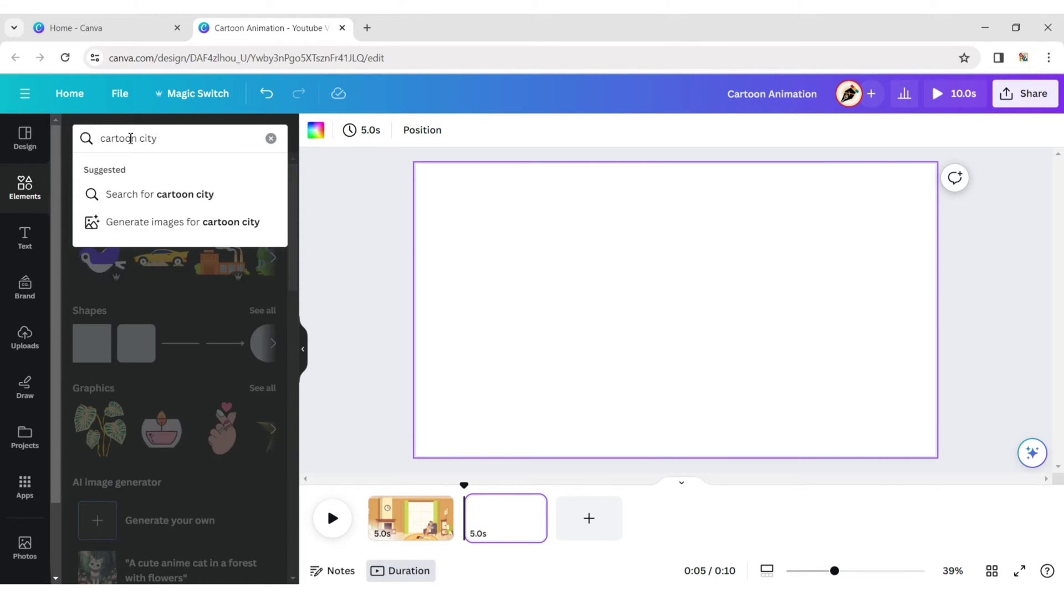
{"action": "key", "text": "Return"}
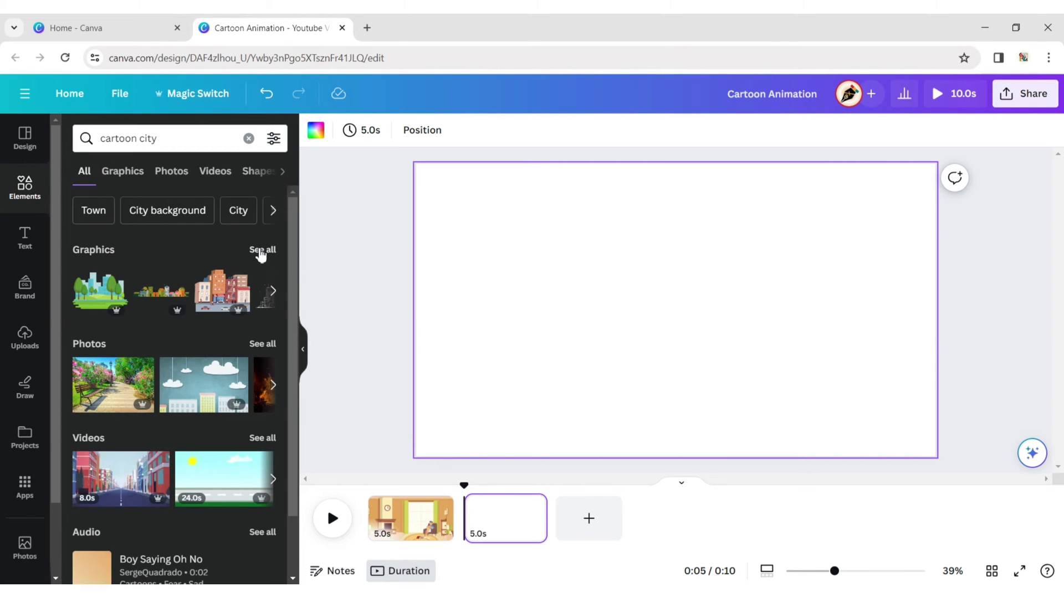
{"action": "left_click", "coordinate": [260, 250]}
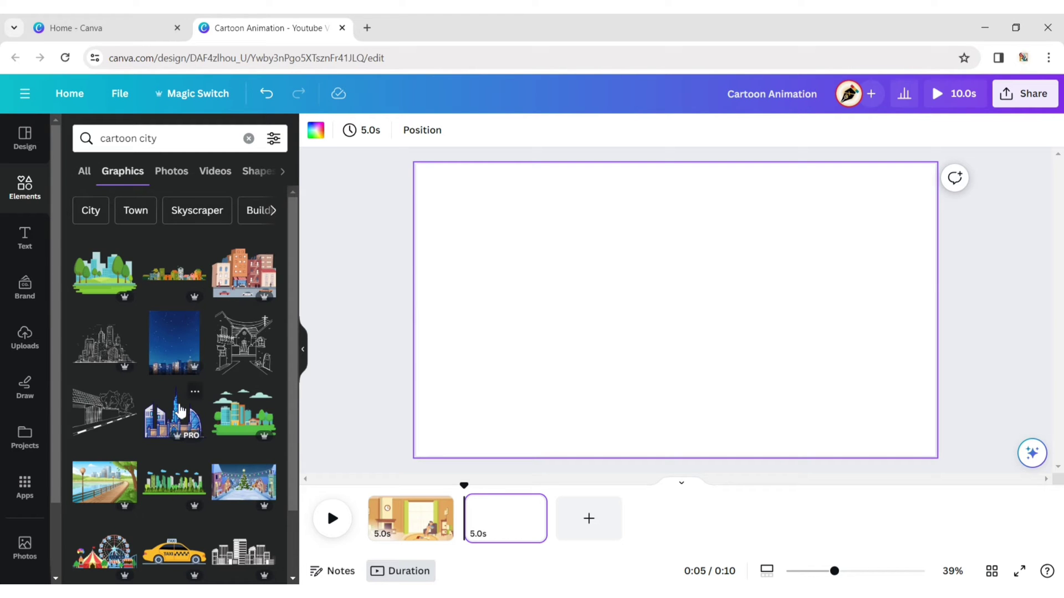
{"action": "left_click", "coordinate": [248, 138]}
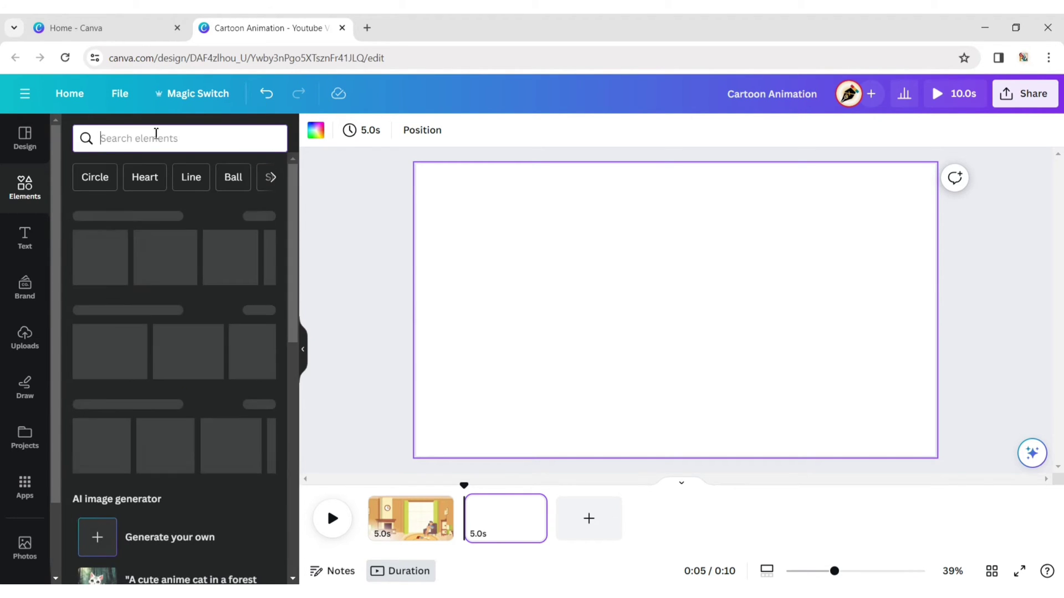
{"action": "left_click", "coordinate": [328, 359]}
Search Elements for 'road'
{"action": "left_click", "coordinate": [303, 349]}
{"action": "left_click", "coordinate": [25, 188]}
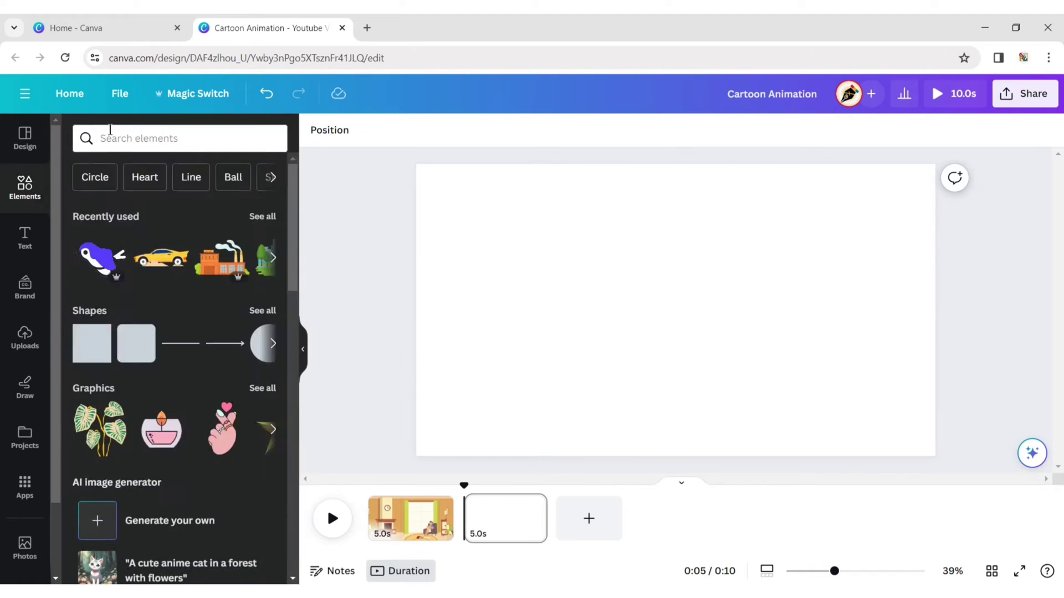
{"action": "left_click", "coordinate": [109, 138]}
{"action": "left_click", "coordinate": [348, 236]}
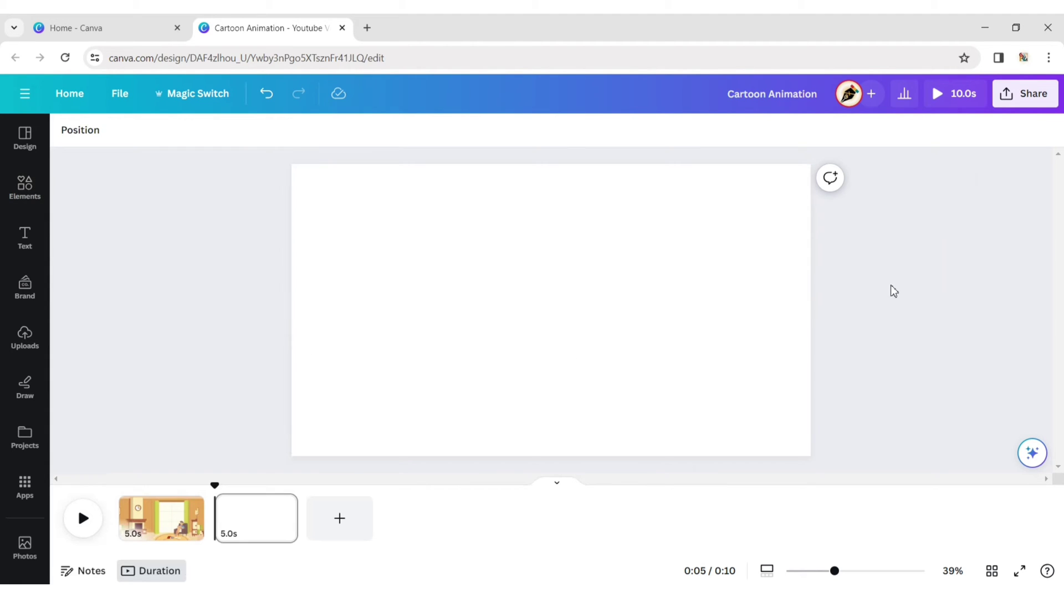
{"action": "left_click", "coordinate": [30, 189]}
{"action": "left_click", "coordinate": [135, 138]}
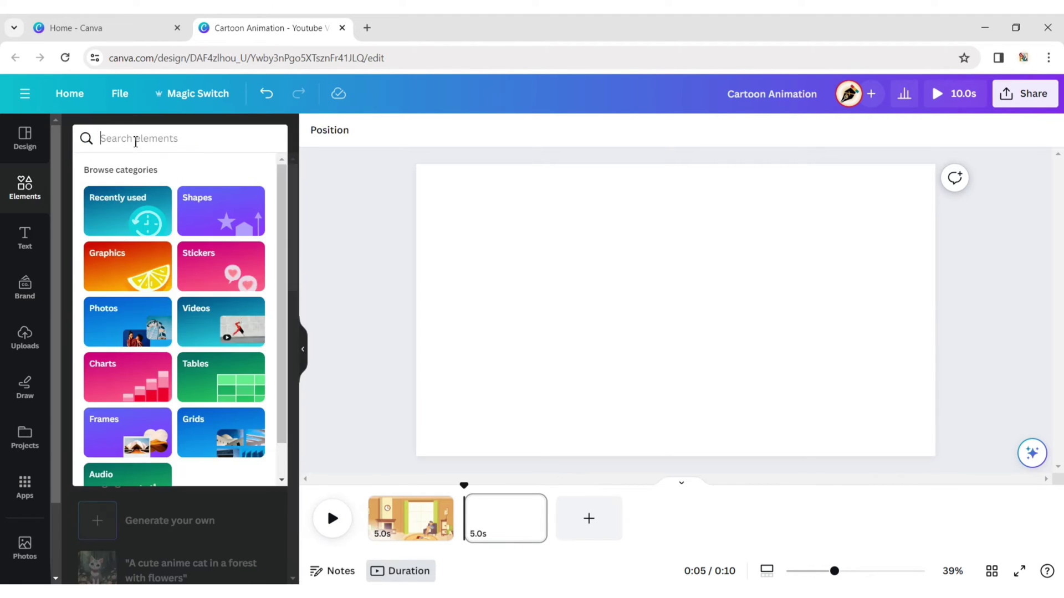
{"action": "type", "text": "road"}
{"action": "key", "text": "Return"}
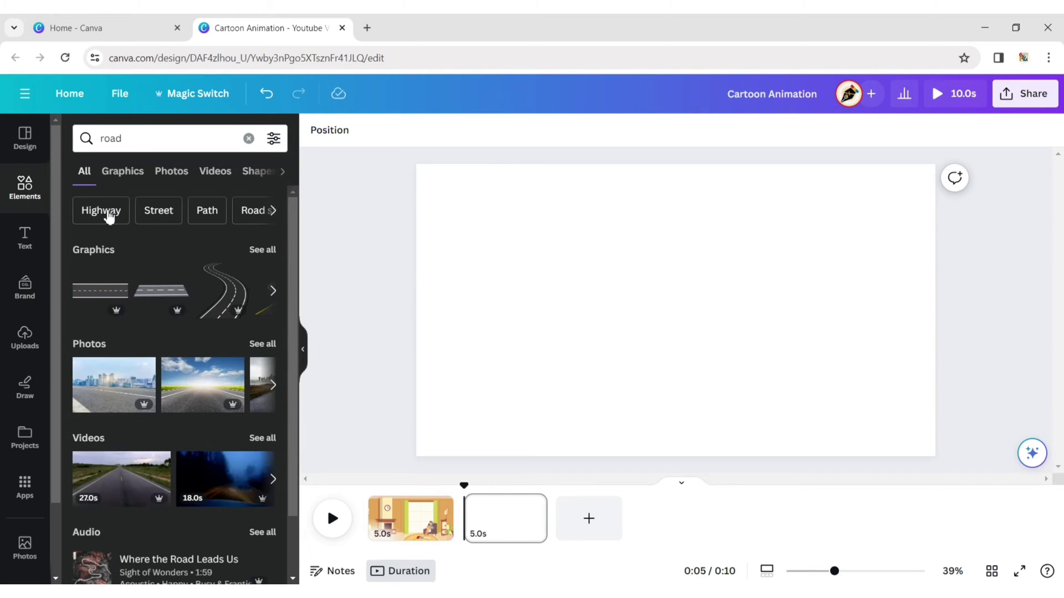
Add the straight dashed-line road graphic, shrink it and push it to page 2's right edge
{"action": "left_click", "coordinate": [107, 296]}
{"action": "left_click", "coordinate": [303, 349]}
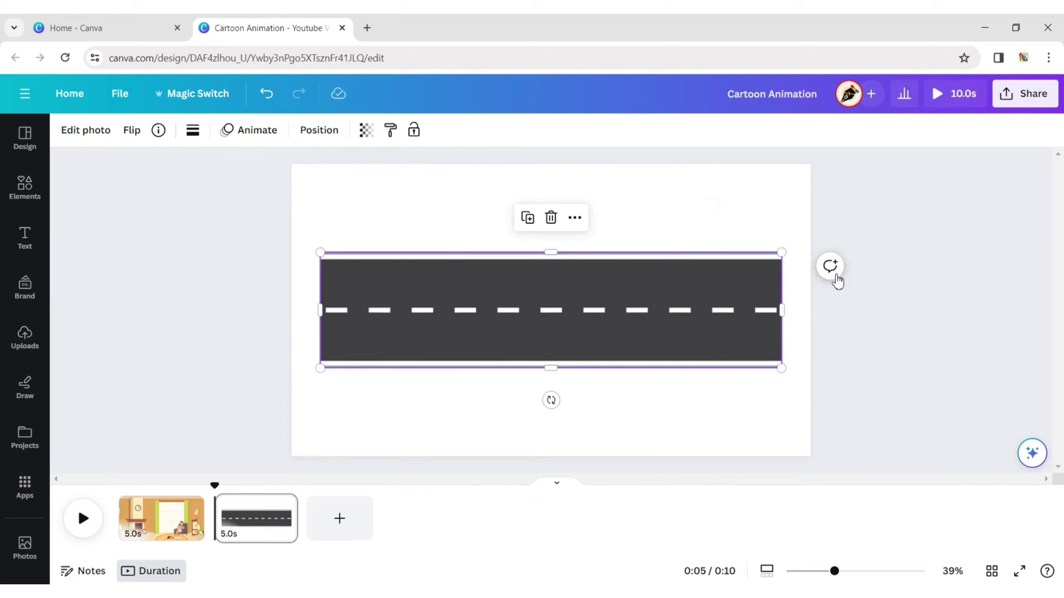
{"action": "left_click_drag", "start_coordinate": [782, 252], "coordinate": [463, 391]}
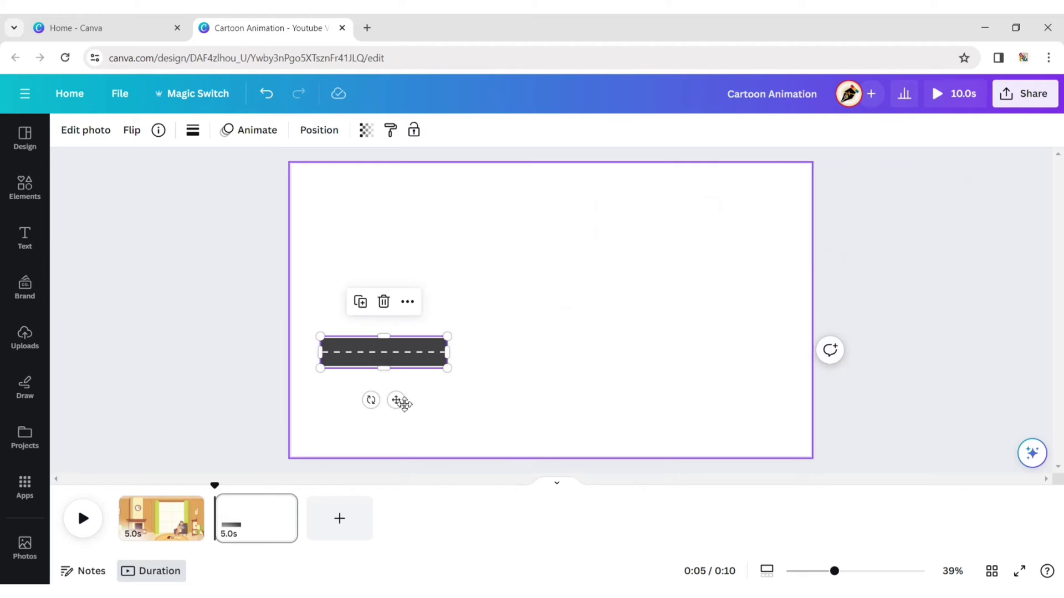
{"action": "left_click_drag", "start_coordinate": [399, 404], "coordinate": [746, 356]}
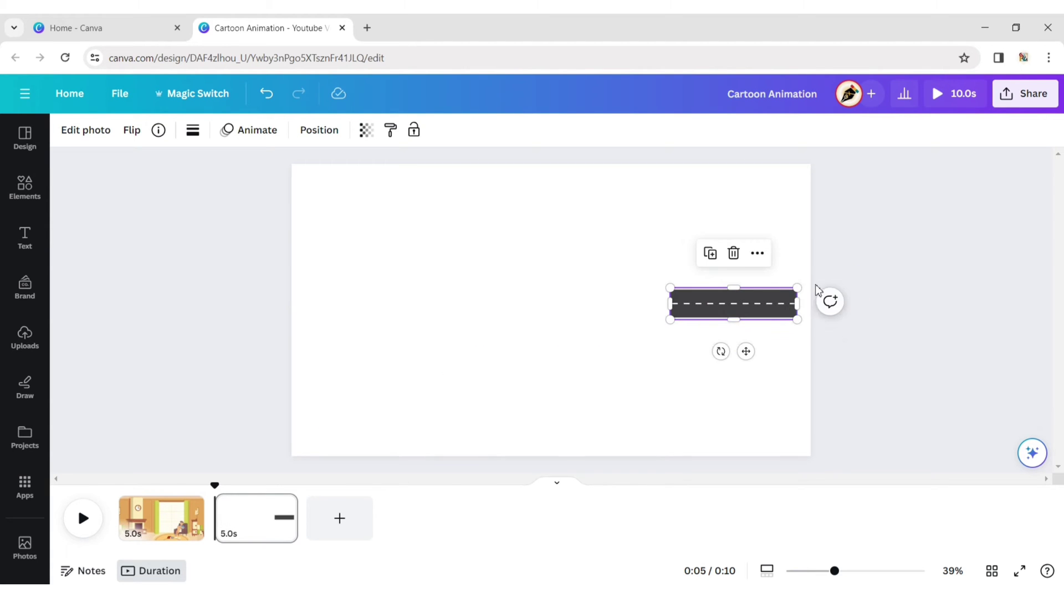
{"action": "left_click_drag", "start_coordinate": [801, 287], "coordinate": [764, 302]}
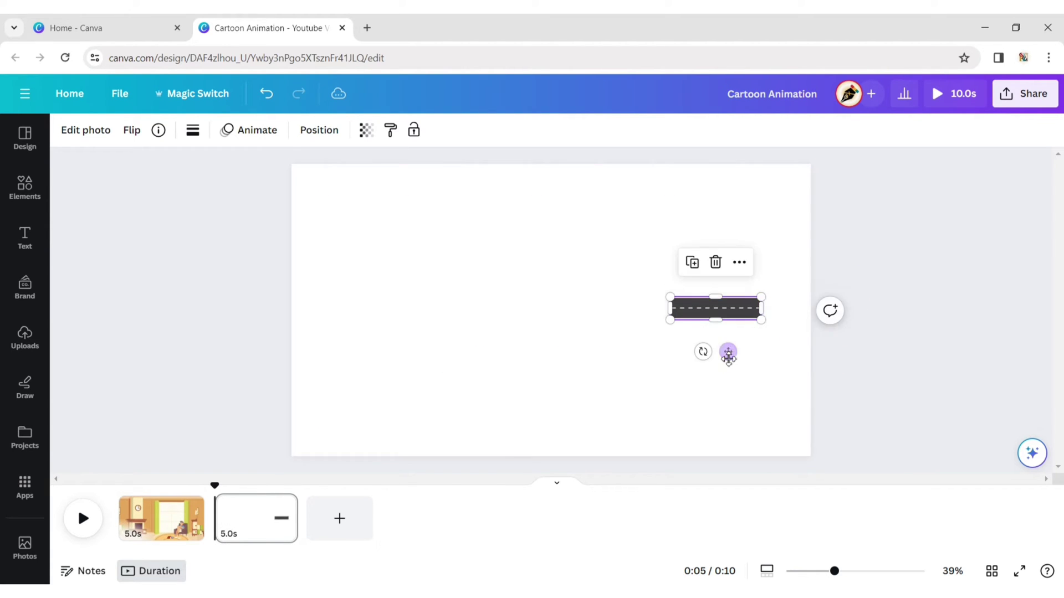
{"action": "left_click_drag", "start_coordinate": [729, 353], "coordinate": [688, 353]}
Duplicate the road piece, line the copies up end to end and group the three pieces
{"action": "left_click", "coordinate": [742, 263]}
{"action": "left_click", "coordinate": [770, 392]}
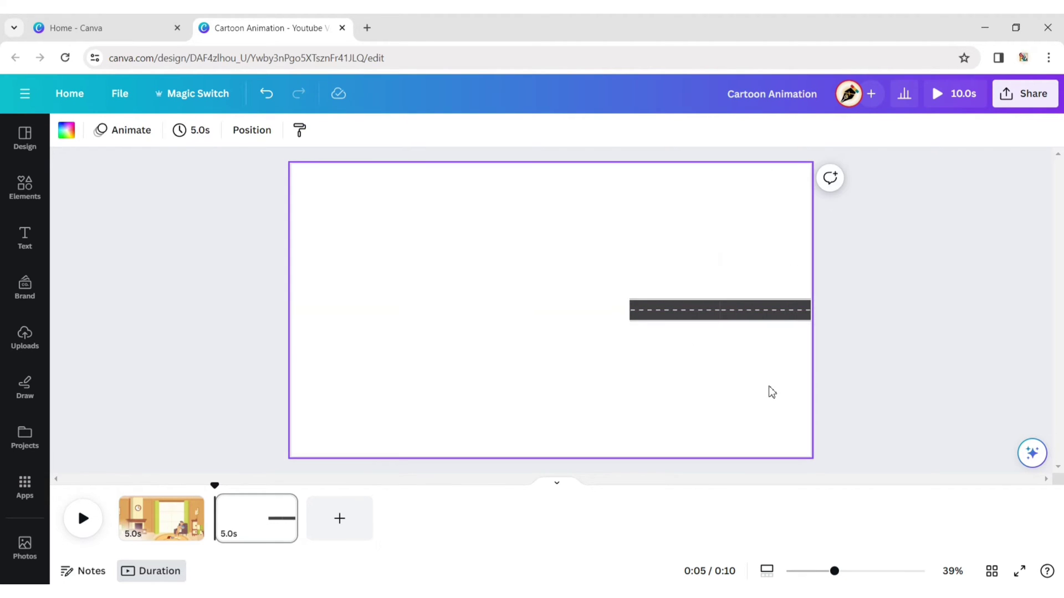
{"action": "left_click", "coordinate": [702, 317]}
{"action": "left_click_drag", "start_coordinate": [702, 317], "coordinate": [703, 317]}
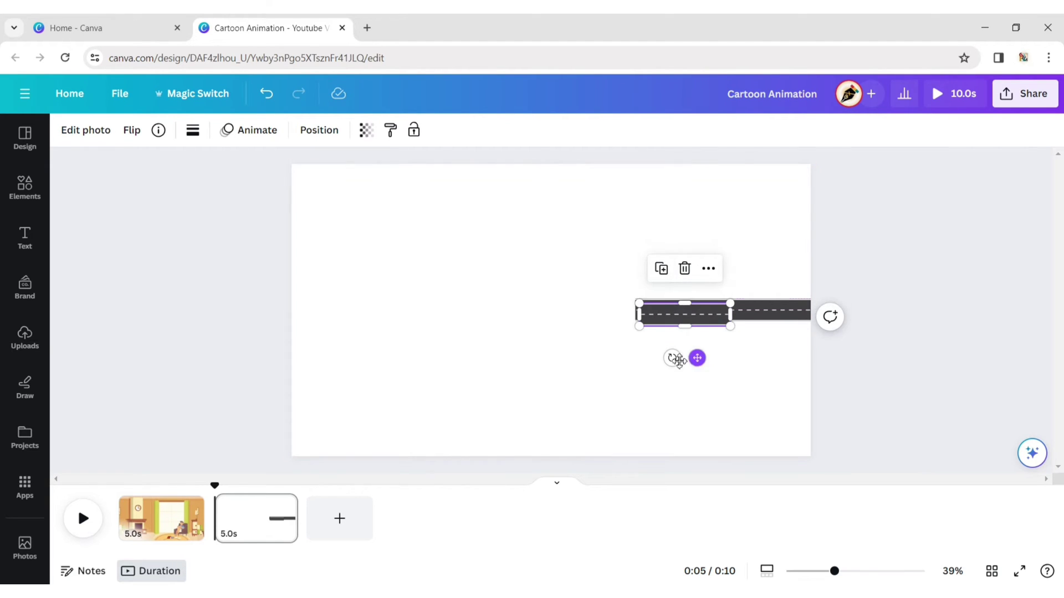
{"action": "left_click_drag", "start_coordinate": [695, 358], "coordinate": [602, 354]}
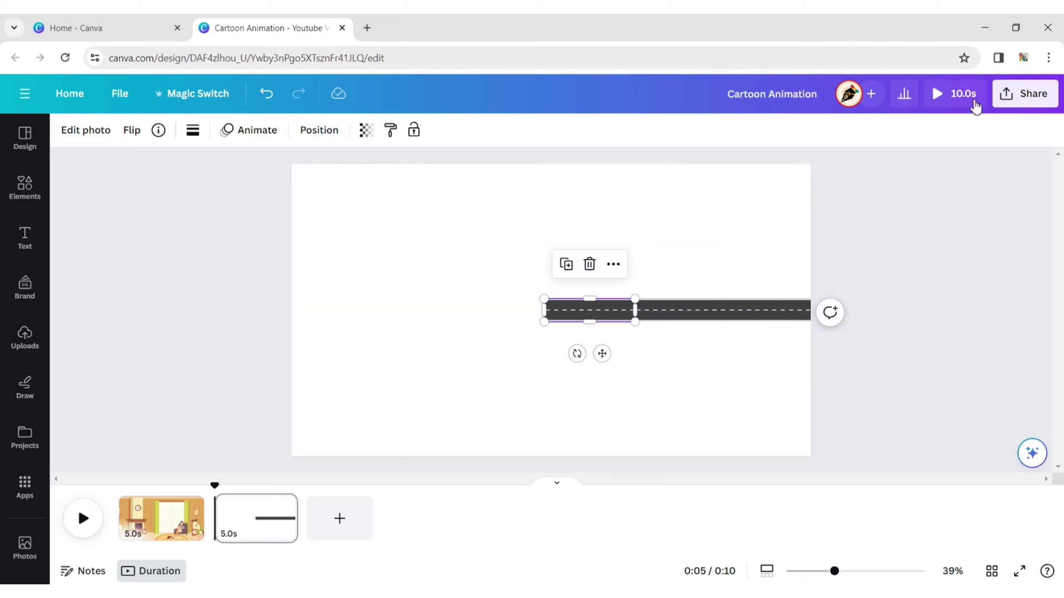
{"action": "left_click", "coordinate": [689, 249]}
{"action": "left_click", "coordinate": [640, 310]}
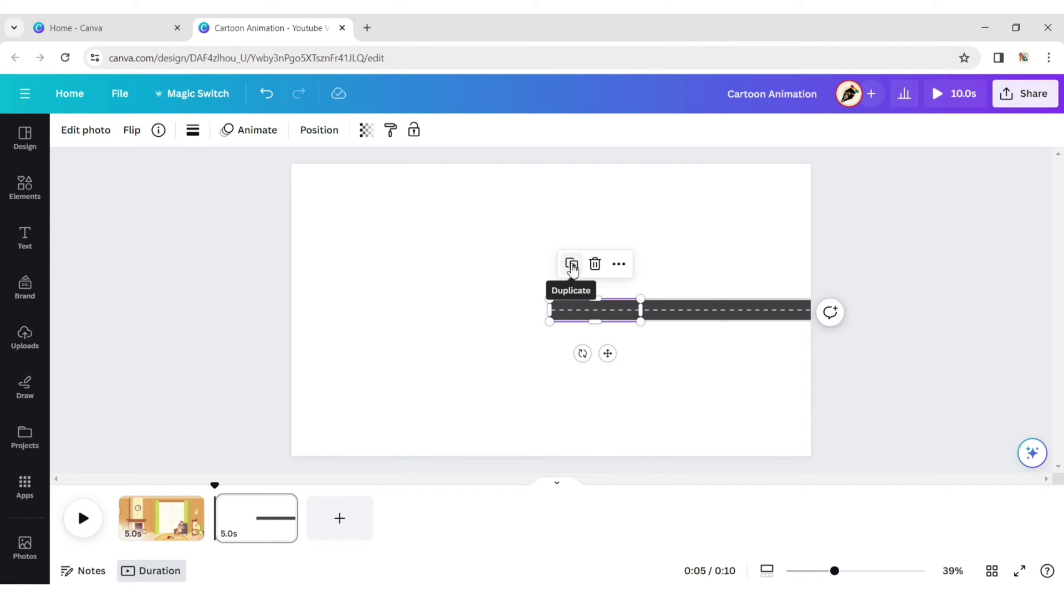
{"action": "left_click", "coordinate": [682, 310], "text": "shift"}
{"action": "left_click", "coordinate": [757, 311], "text": "shift"}
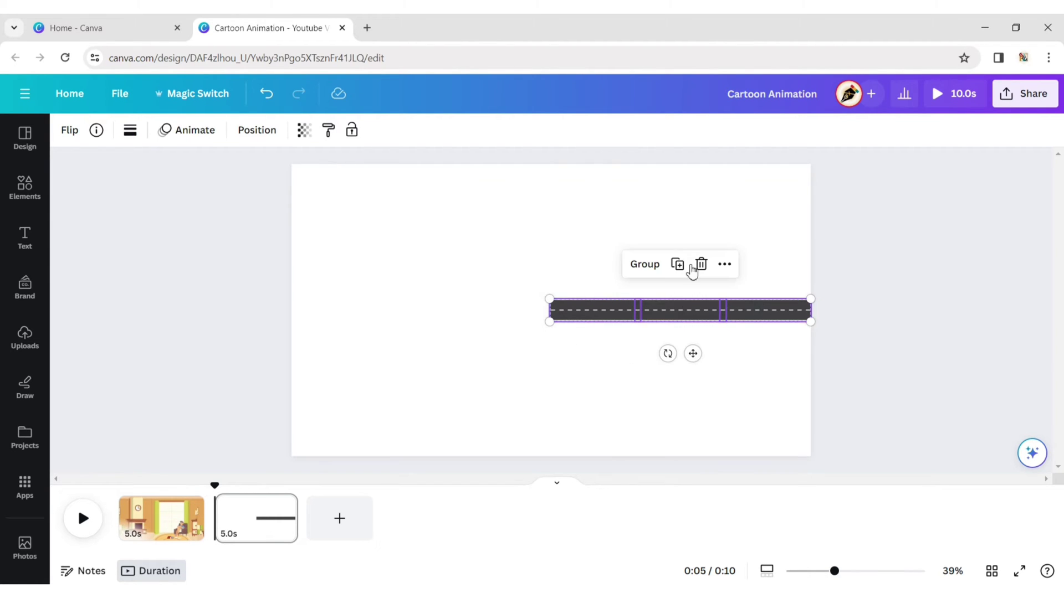
{"action": "key", "text": "ctrl+g"}
Duplicate the road group onto the left half and align both groups into one strip
{"action": "left_click", "coordinate": [700, 264]}
{"action": "left_click_drag", "start_coordinate": [700, 361], "coordinate": [428, 351]}
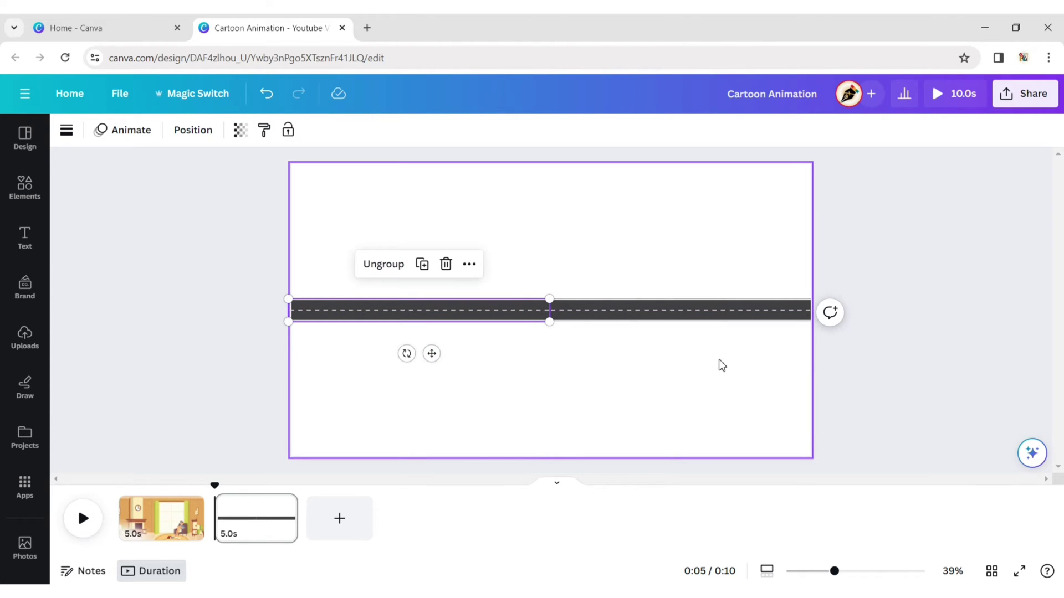
{"action": "left_click", "coordinate": [506, 311]}
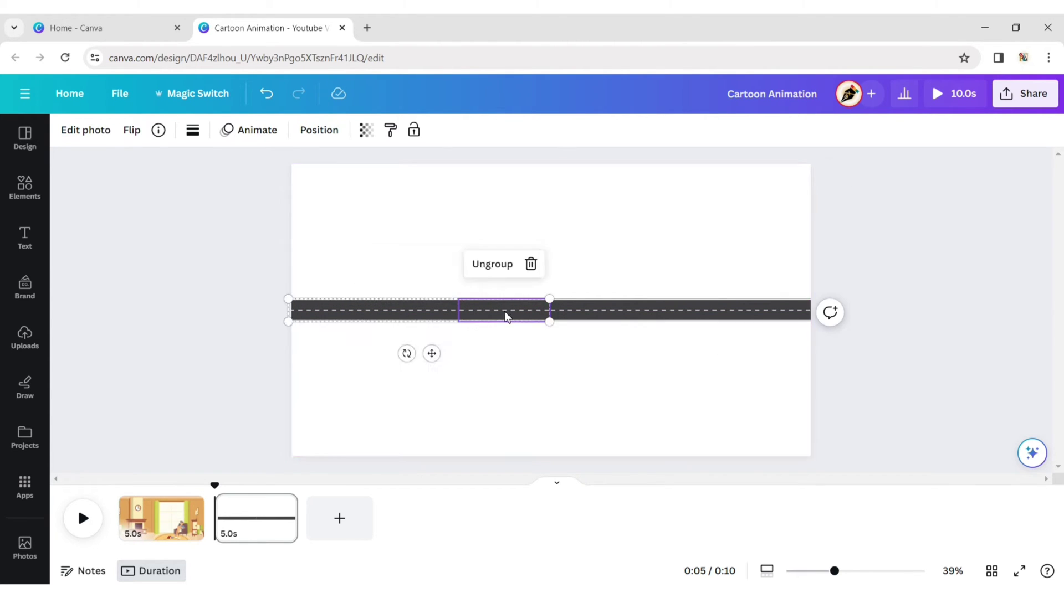
{"action": "left_click", "coordinate": [691, 361]}
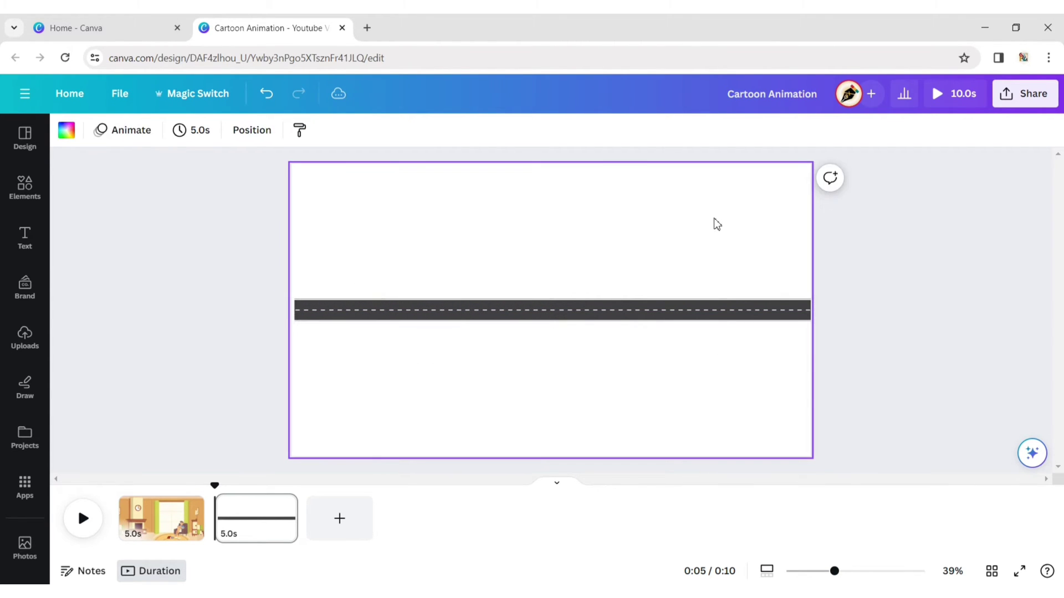
{"action": "double_click", "coordinate": [429, 316]}
{"action": "left_click", "coordinate": [688, 311], "text": "shift"}
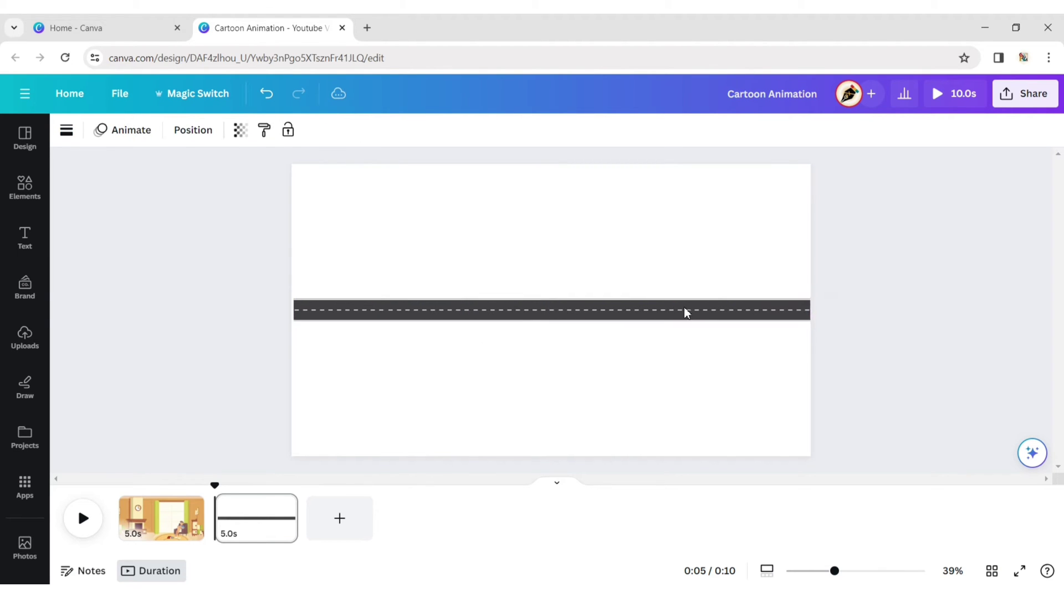
{"action": "left_click_drag", "start_coordinate": [685, 312], "coordinate": [684, 311]}
{"action": "left_click", "coordinate": [690, 379]}
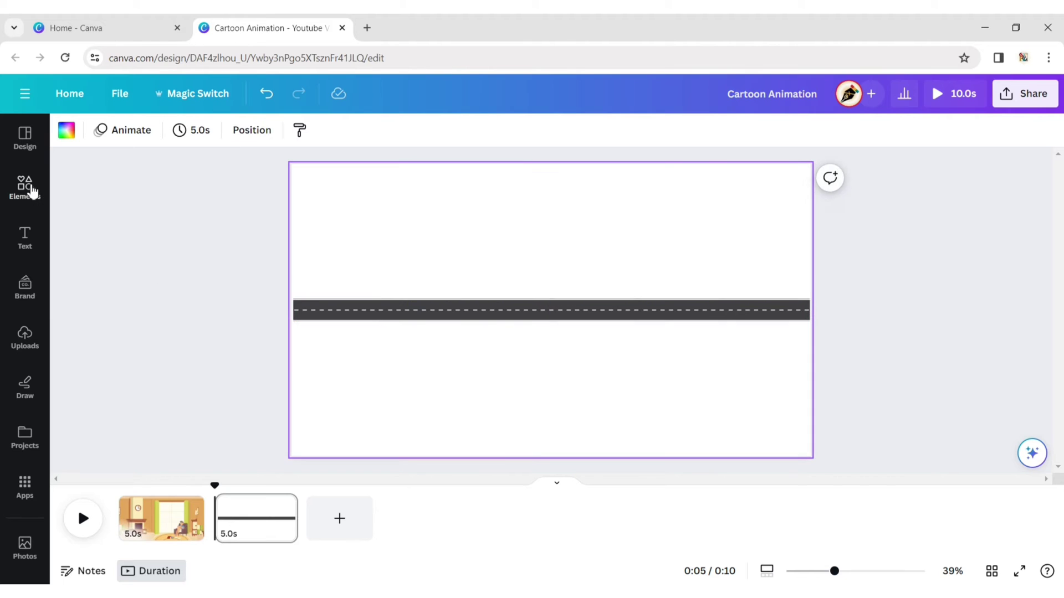
Search Elements for 'cartoon city' and place the small town graphic above the road's right end
{"action": "left_click", "coordinate": [25, 187]}
{"action": "left_click", "coordinate": [255, 140]}
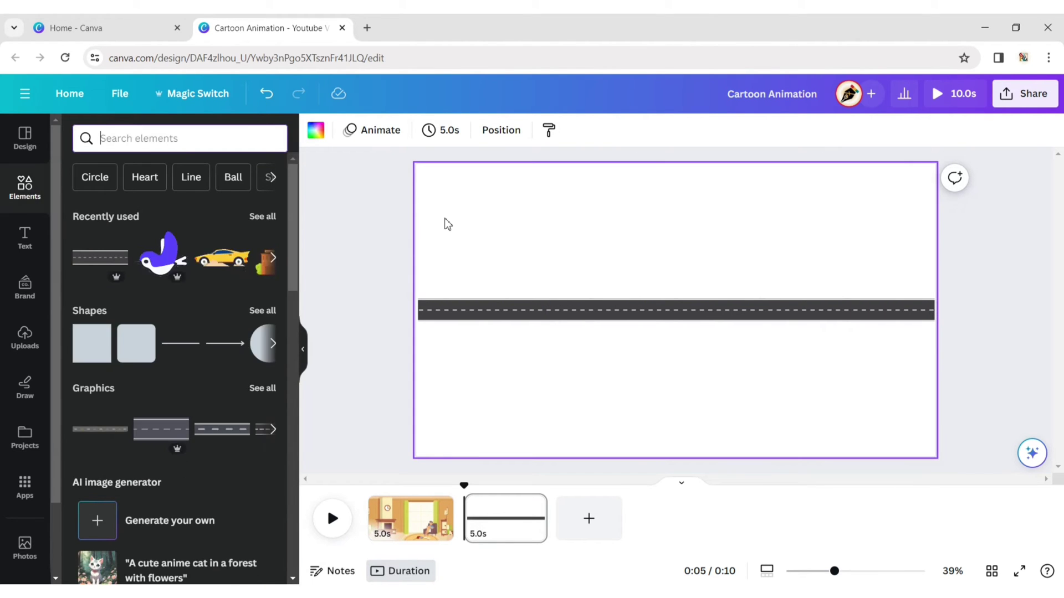
{"action": "type", "text": "cartoon city"}
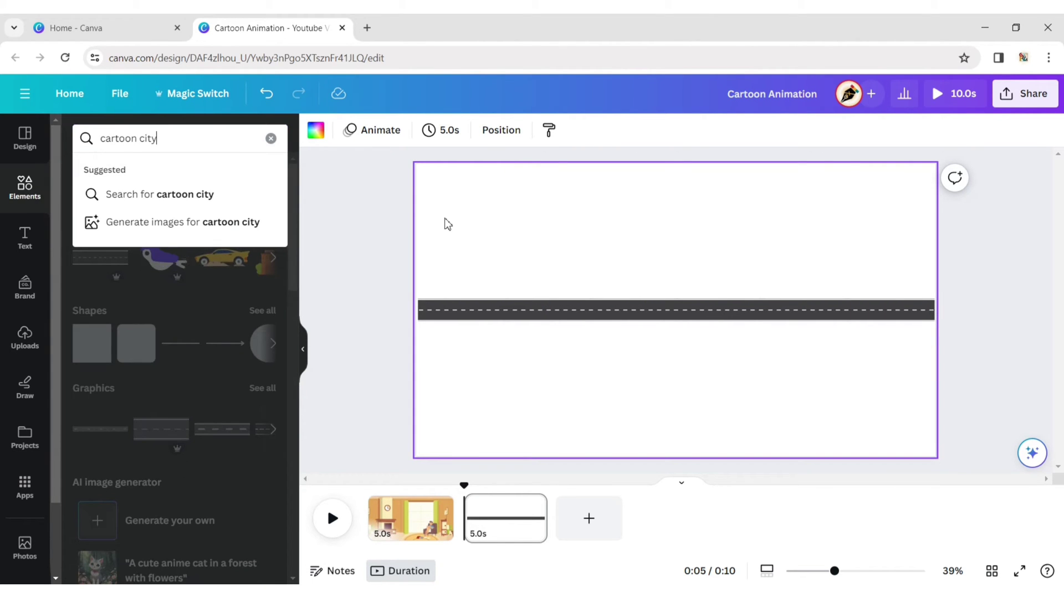
{"action": "key", "text": "Return"}
{"action": "left_click", "coordinate": [262, 250]}
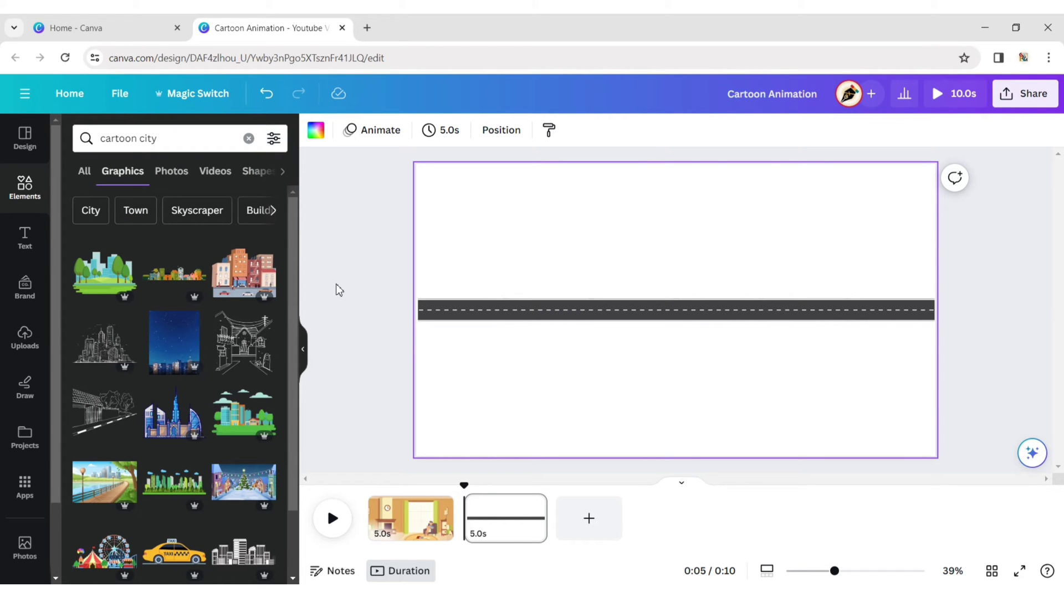
{"action": "left_click", "coordinate": [174, 273]}
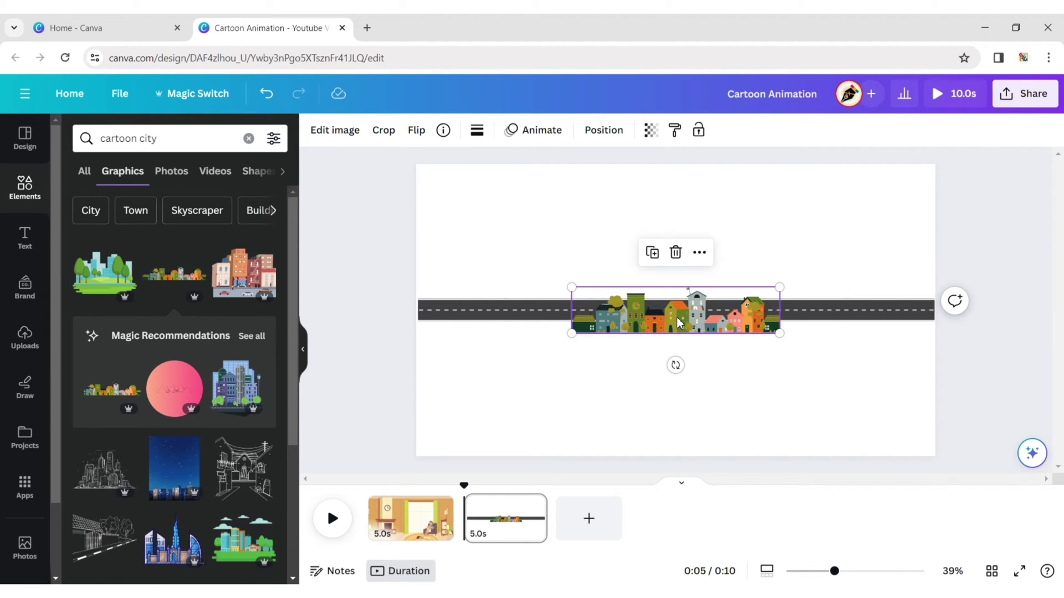
{"action": "left_click_drag", "start_coordinate": [677, 322], "coordinate": [831, 283]}
{"action": "left_click", "coordinate": [803, 356]}
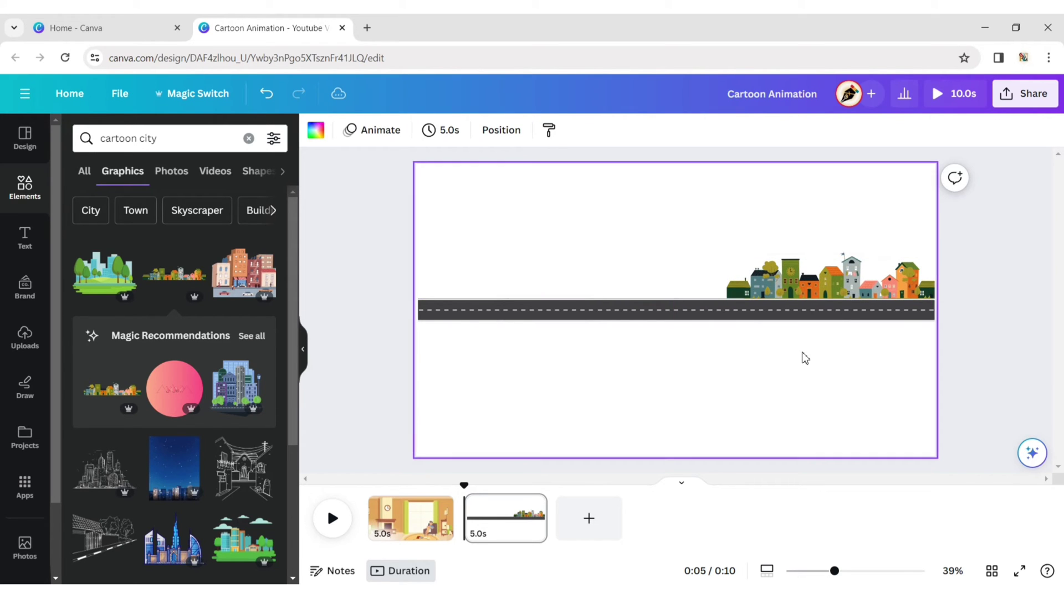
Add the tree-and-city graphic, shrink it, crop off its grassy bottom and set it beside the houses
{"action": "left_click", "coordinate": [99, 291]}
{"action": "left_click_drag", "start_coordinate": [763, 252], "coordinate": [670, 330]}
{"action": "left_click", "coordinate": [382, 131]}
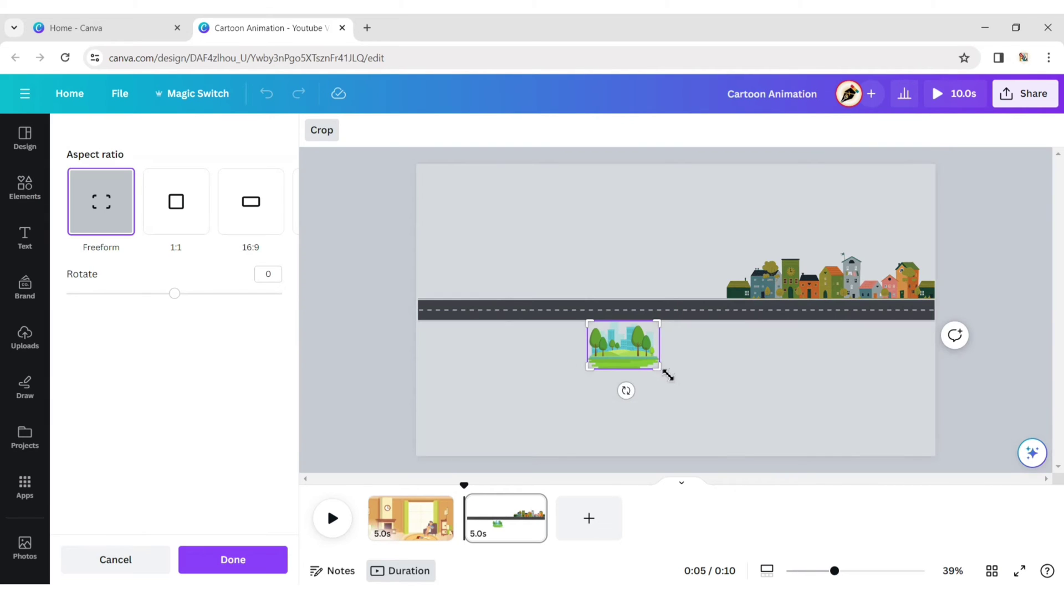
{"action": "left_click_drag", "start_coordinate": [666, 372], "coordinate": [690, 266]}
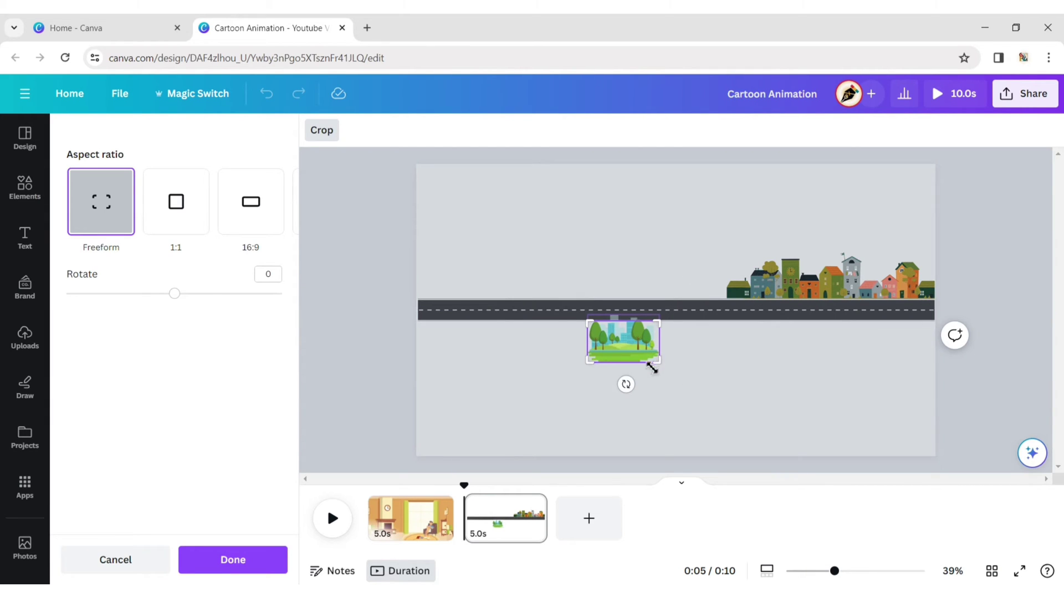
{"action": "left_click_drag", "start_coordinate": [660, 364], "coordinate": [662, 357]}
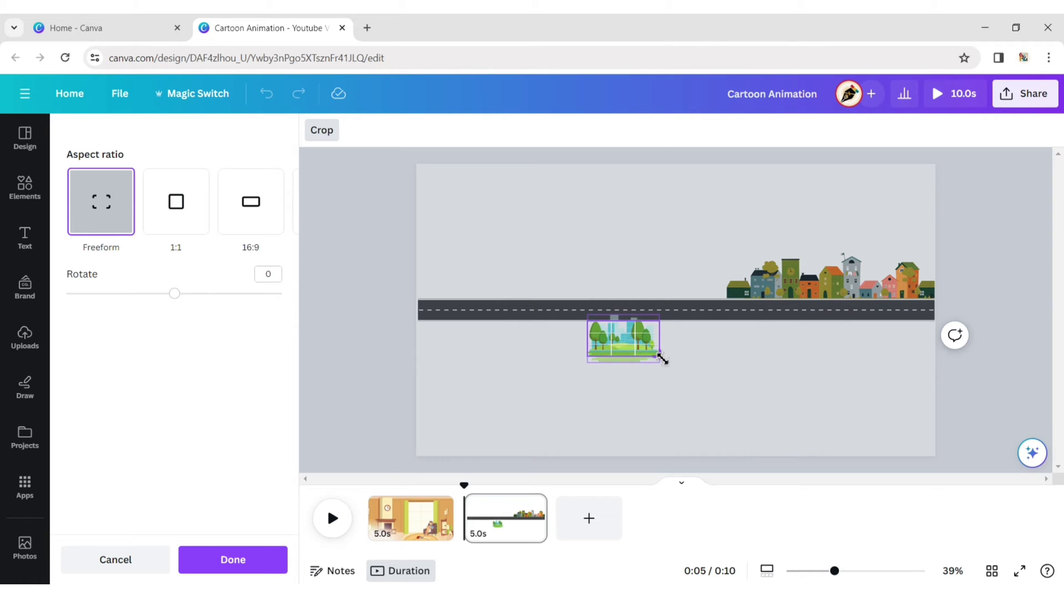
{"action": "left_click", "coordinate": [714, 360]}
{"action": "left_click_drag", "start_coordinate": [634, 385], "coordinate": [706, 332]}
{"action": "left_click", "coordinate": [817, 359]}
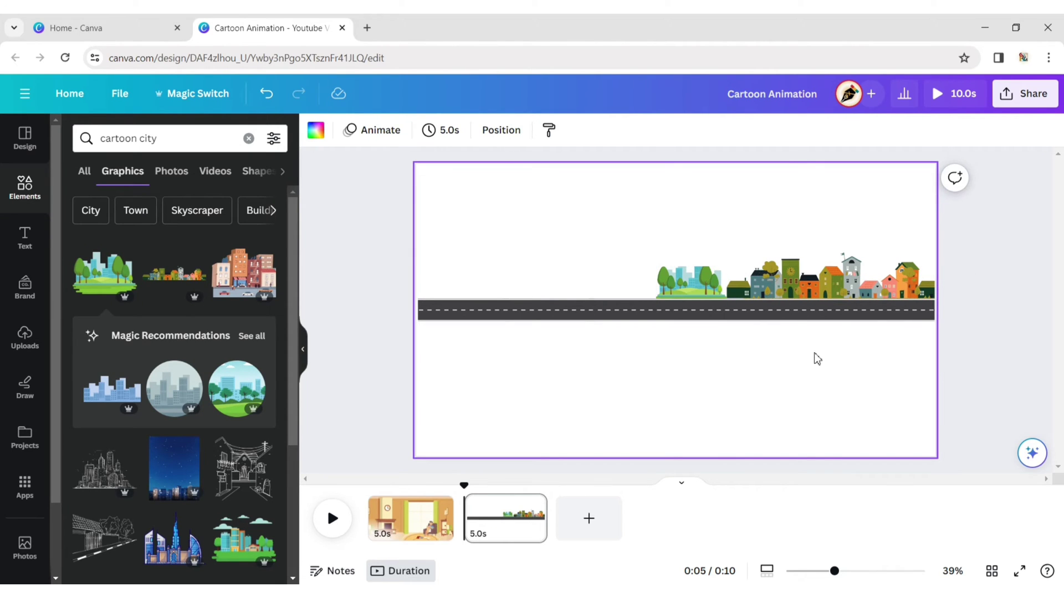
Add the green skyline graphic, resize it and fit it on the road against the trees, slightly enlarging the trees
{"action": "scroll", "coordinate": [230, 281], "scroll_direction": "down", "scroll_amount": 5}
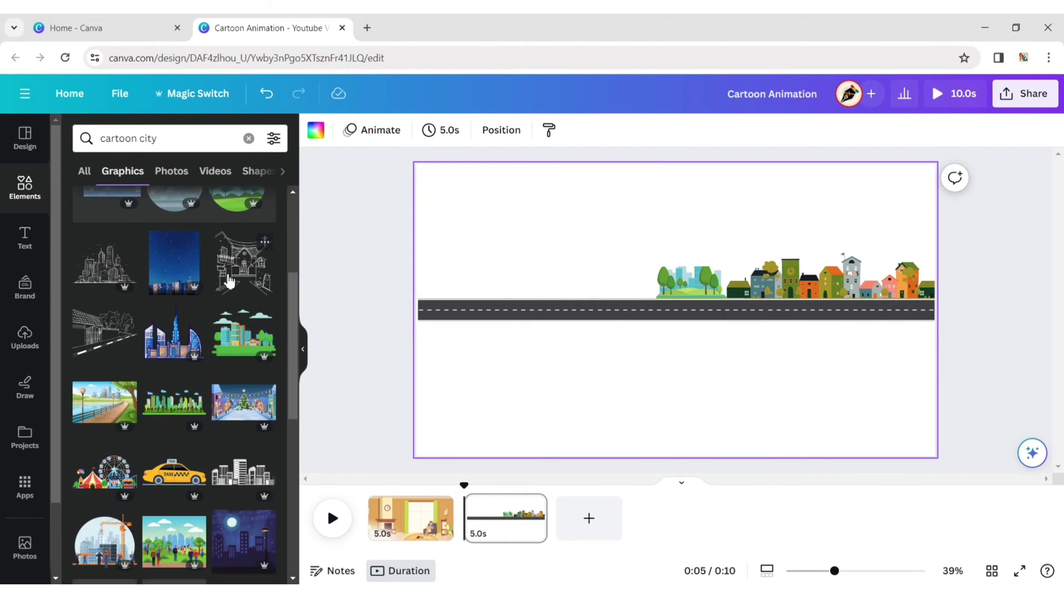
{"action": "left_click", "coordinate": [174, 332]}
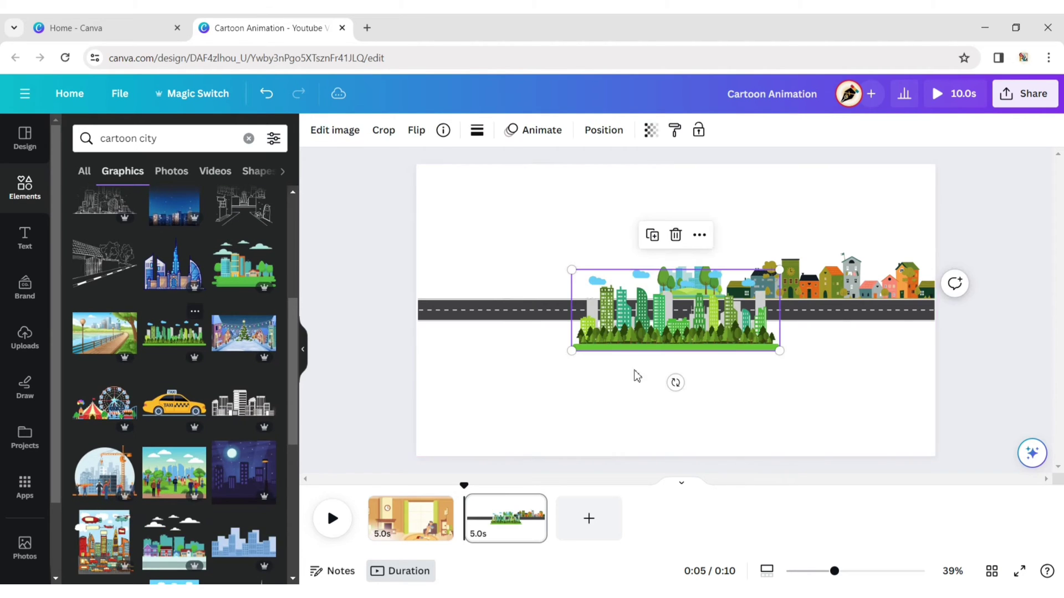
{"action": "left_click_drag", "start_coordinate": [777, 349], "coordinate": [691, 360]}
{"action": "left_click", "coordinate": [687, 282]}
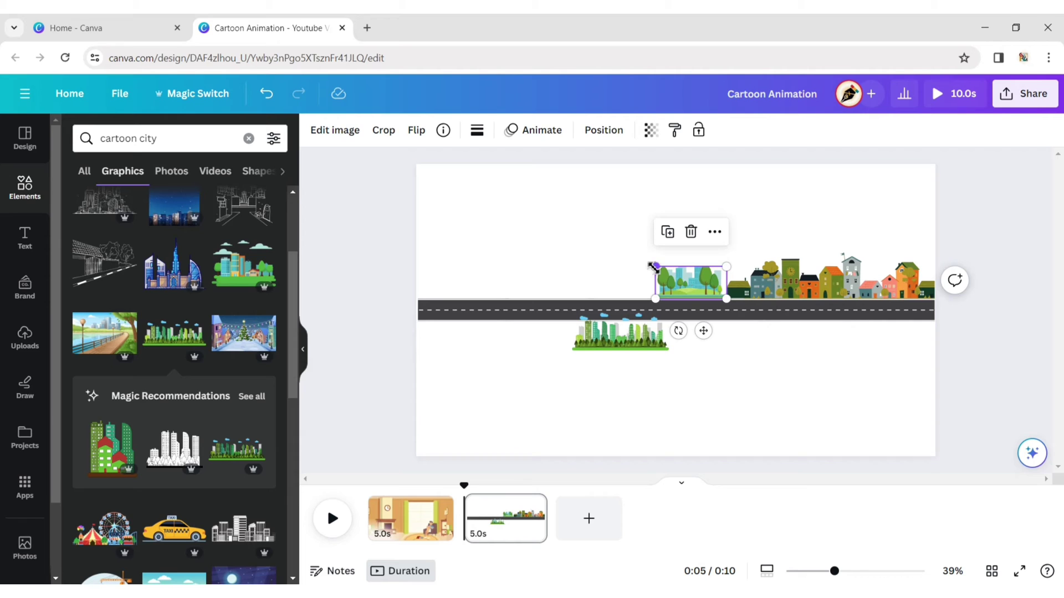
{"action": "left_click_drag", "start_coordinate": [656, 267], "coordinate": [644, 262]}
{"action": "left_click", "coordinate": [789, 359]}
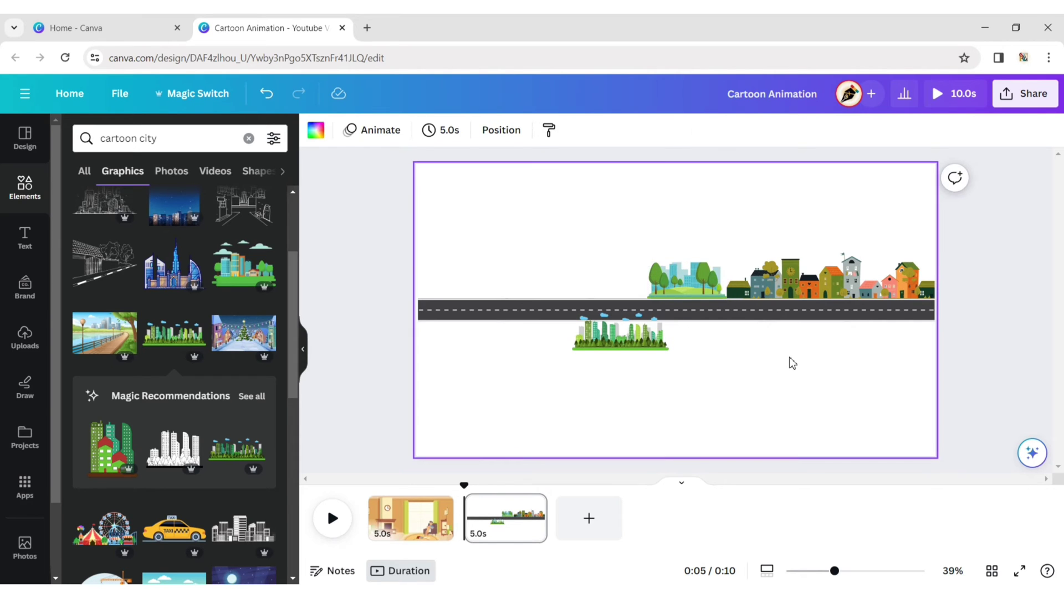
{"action": "left_click_drag", "start_coordinate": [631, 340], "coordinate": [608, 287]}
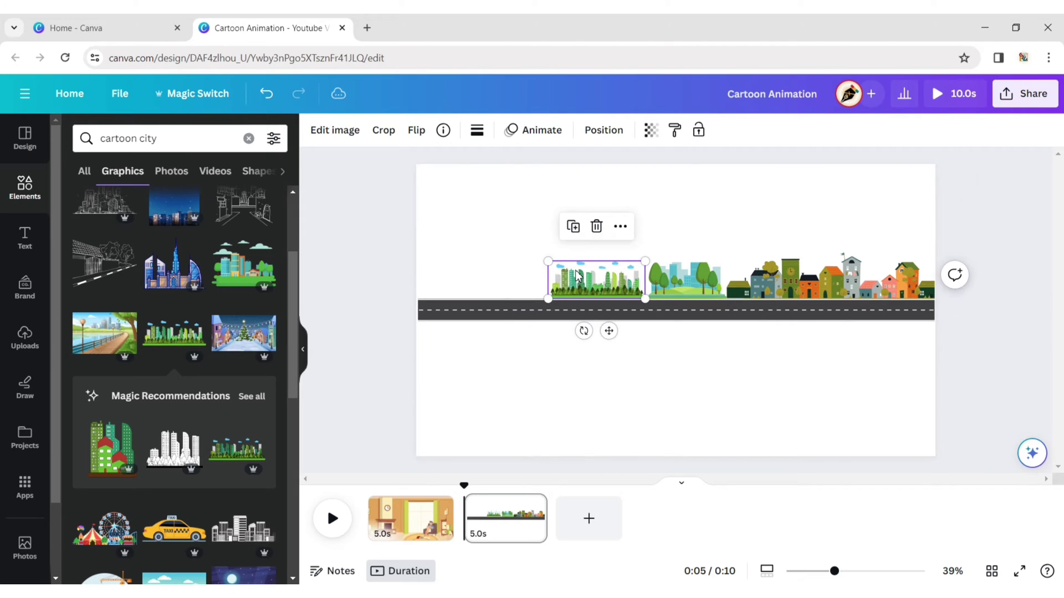
{"action": "left_click_drag", "start_coordinate": [548, 261], "coordinate": [527, 253]}
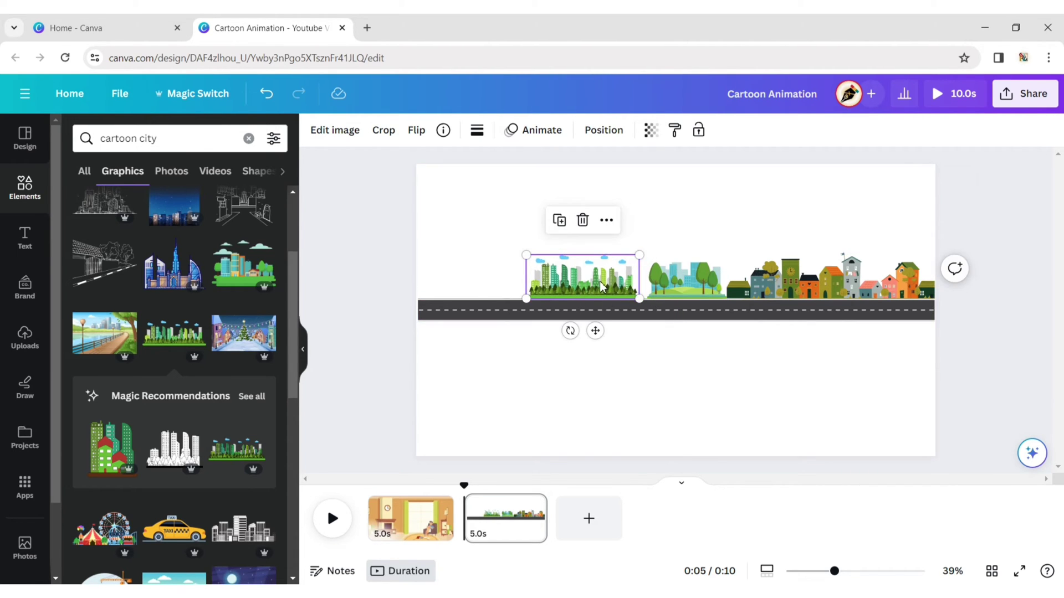
{"action": "left_click_drag", "start_coordinate": [599, 285], "coordinate": [613, 281]}
{"action": "left_click", "coordinate": [714, 379]}
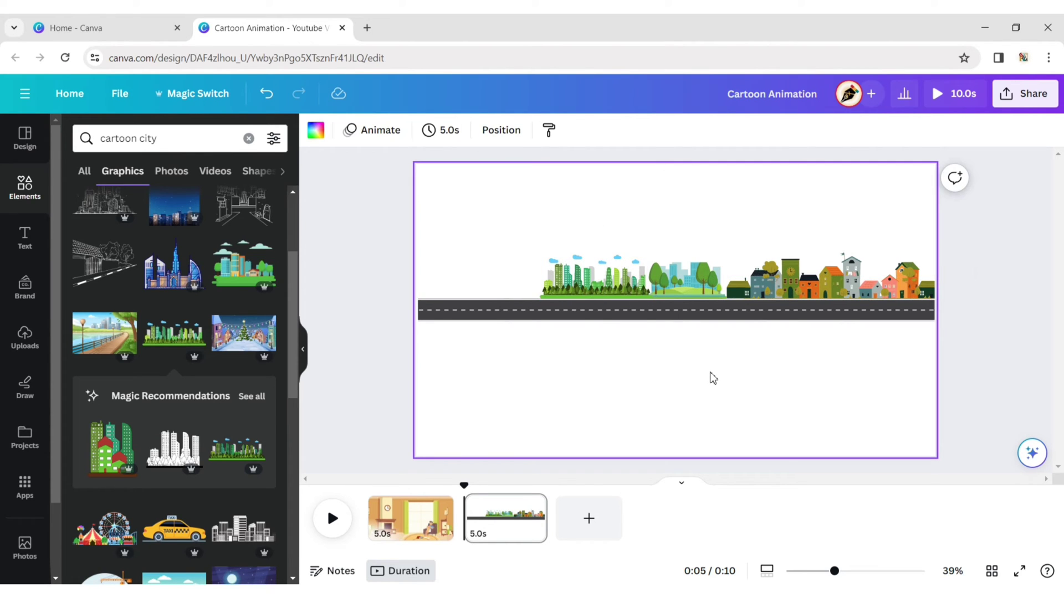
{"action": "left_click", "coordinate": [614, 280]}
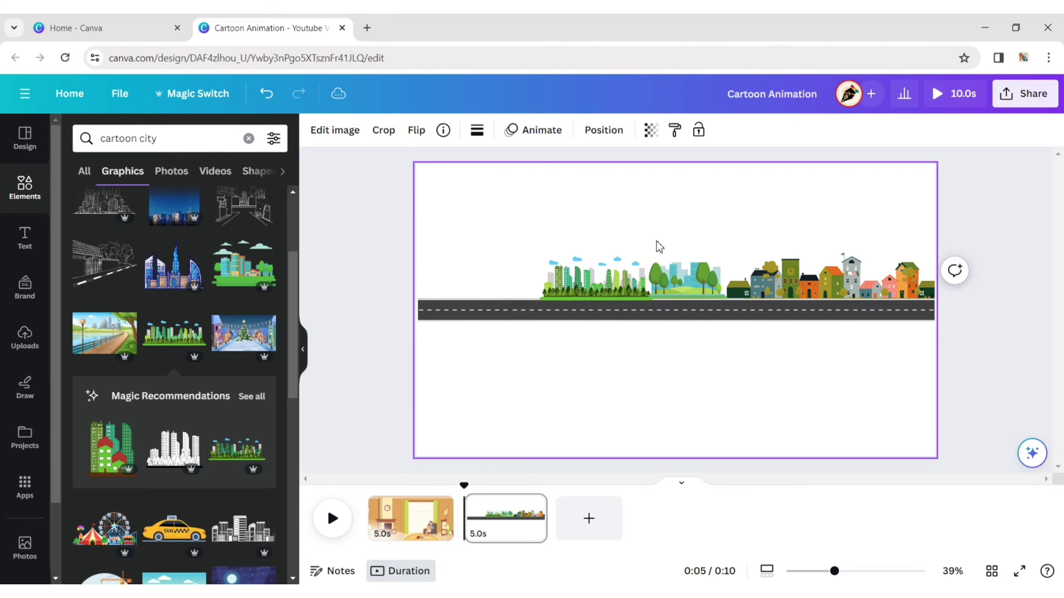
{"action": "left_click", "coordinate": [638, 407]}
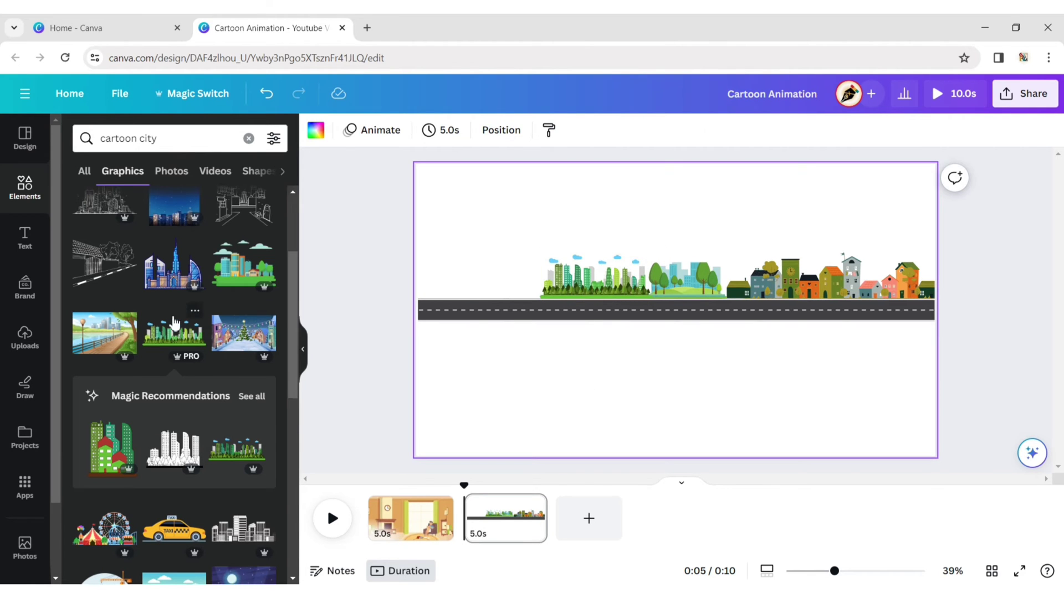
Add an orange factory graphic, shrink it and move it to the street's left end
{"action": "scroll", "coordinate": [174, 322], "scroll_direction": "down", "scroll_amount": 3}
{"action": "scroll", "coordinate": [174, 321], "scroll_direction": "down", "scroll_amount": 7}
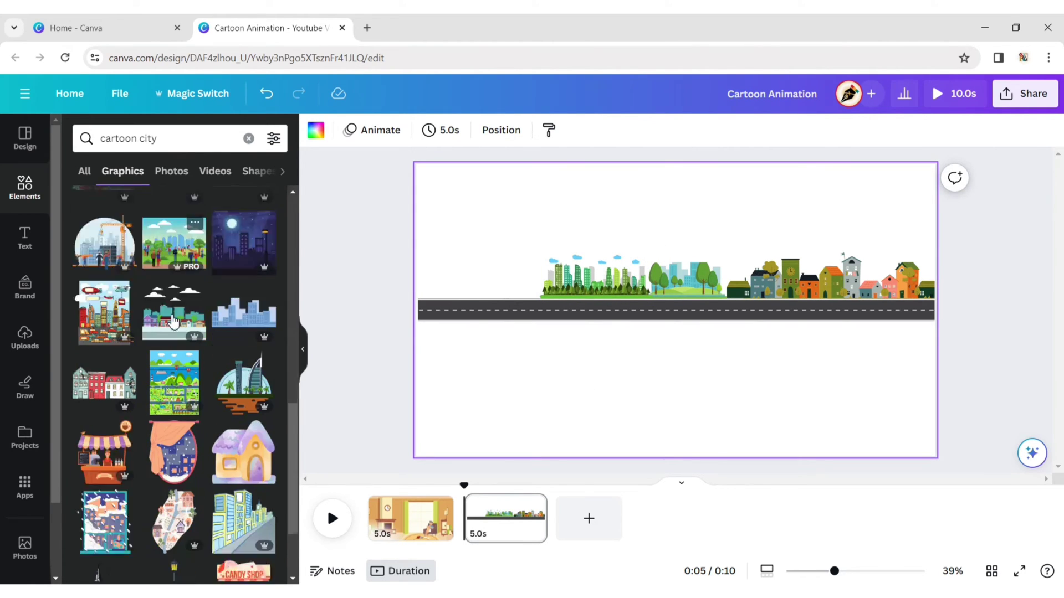
{"action": "scroll", "coordinate": [174, 322], "scroll_direction": "down", "scroll_amount": 6}
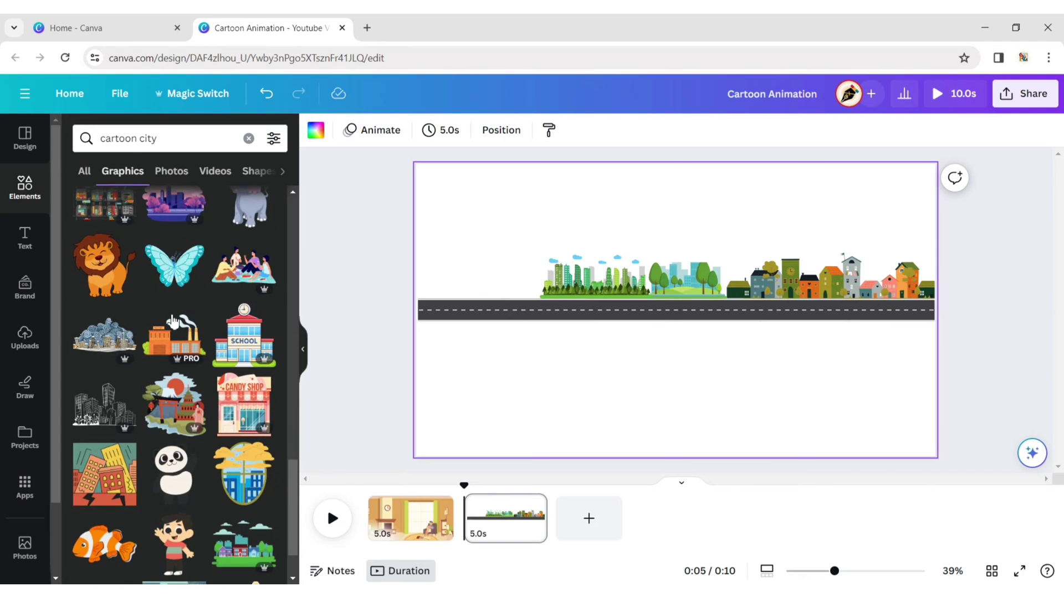
{"action": "left_click", "coordinate": [174, 332]}
{"action": "left_click_drag", "start_coordinate": [768, 370], "coordinate": [660, 306]}
{"action": "left_click_drag", "start_coordinate": [600, 279], "coordinate": [479, 274]}
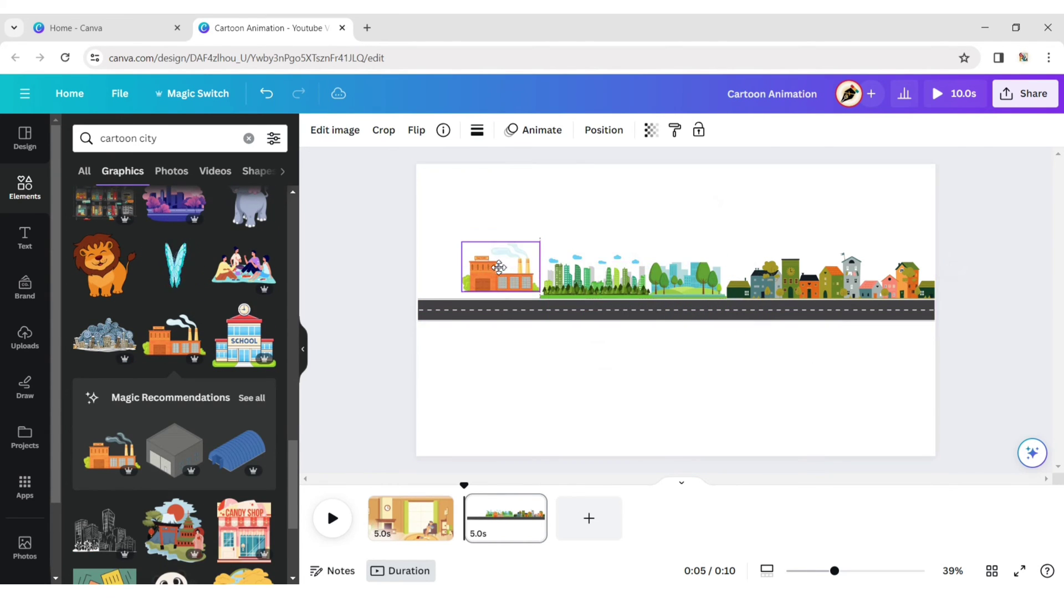
{"action": "left_click", "coordinate": [560, 388]}
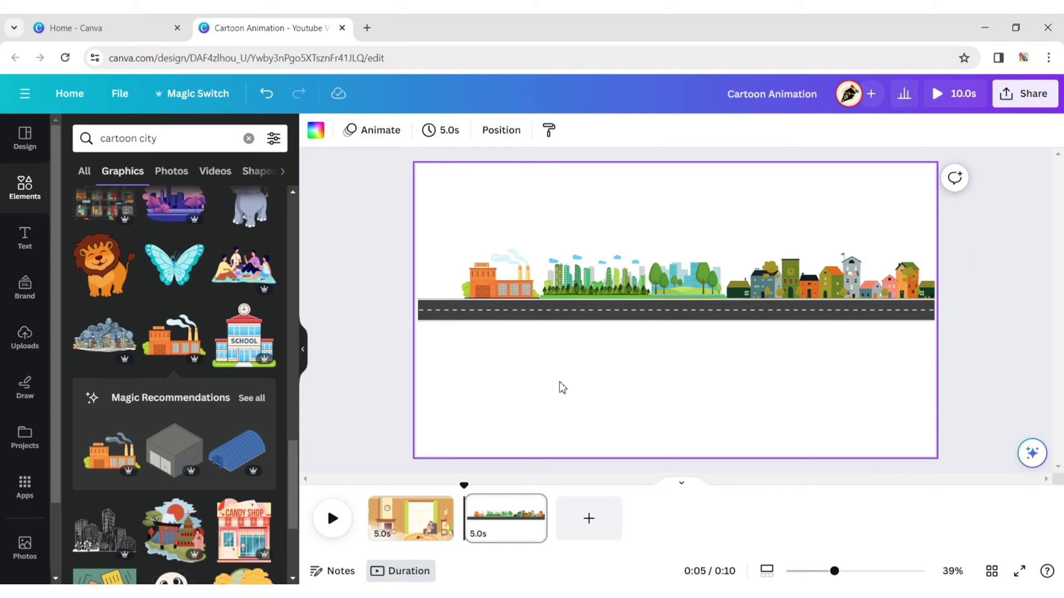
{"action": "left_click", "coordinate": [494, 268]}
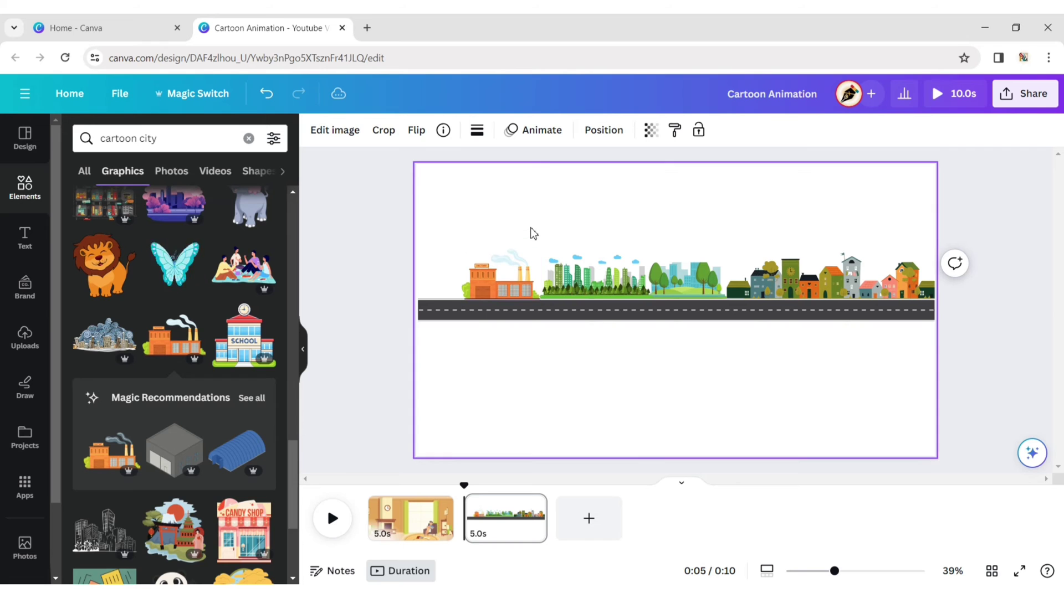
{"action": "left_click", "coordinate": [564, 361]}
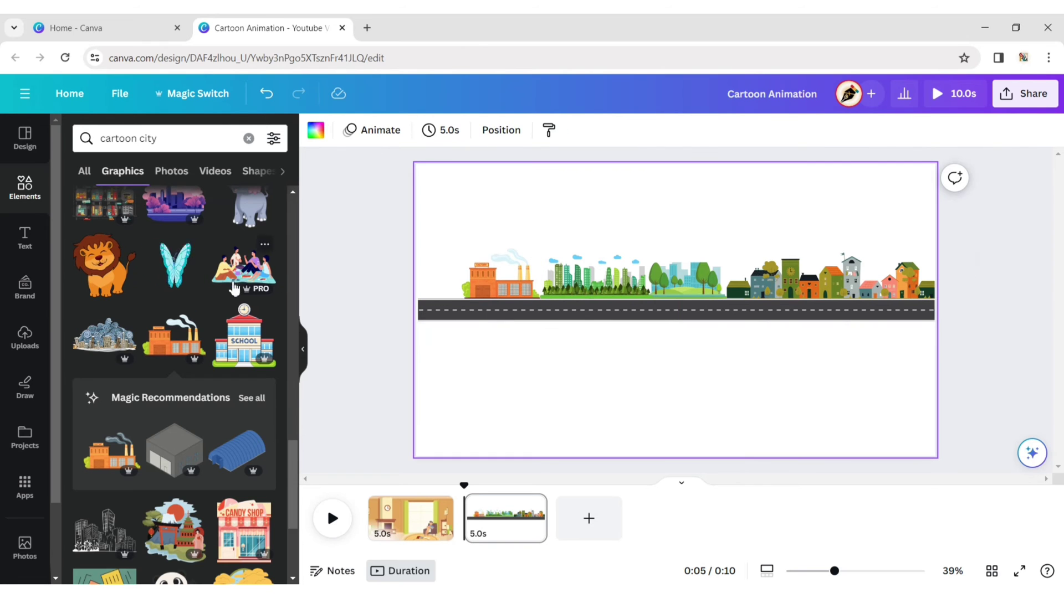
Add the colourful houses graphic, shrunk and placed at the far left of the road
{"action": "scroll", "coordinate": [232, 278], "scroll_direction": "up", "scroll_amount": 10}
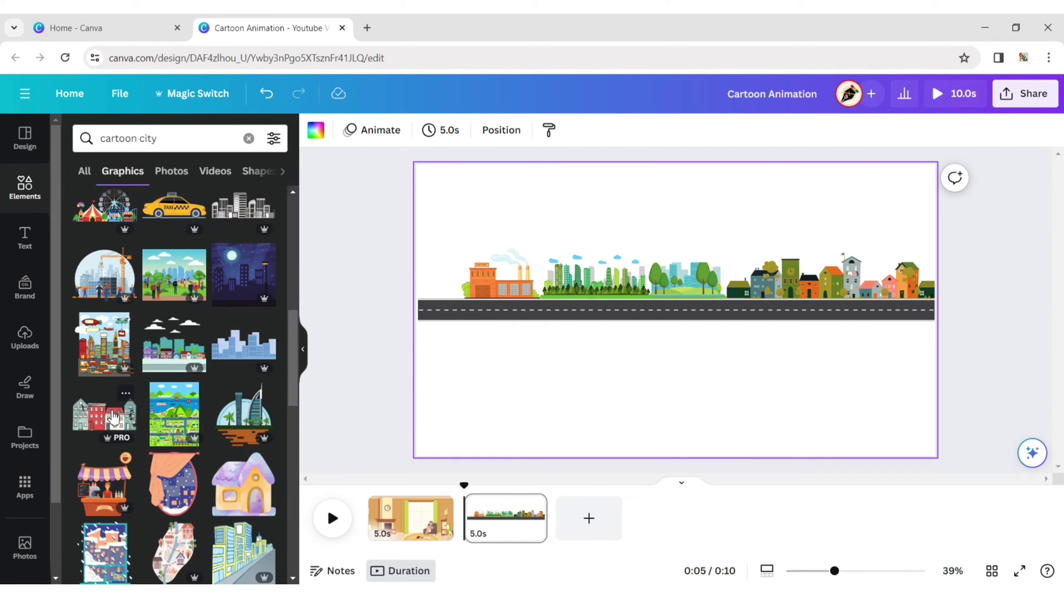
{"action": "left_click", "coordinate": [113, 417]}
{"action": "left_click_drag", "start_coordinate": [773, 361], "coordinate": [437, 330]}
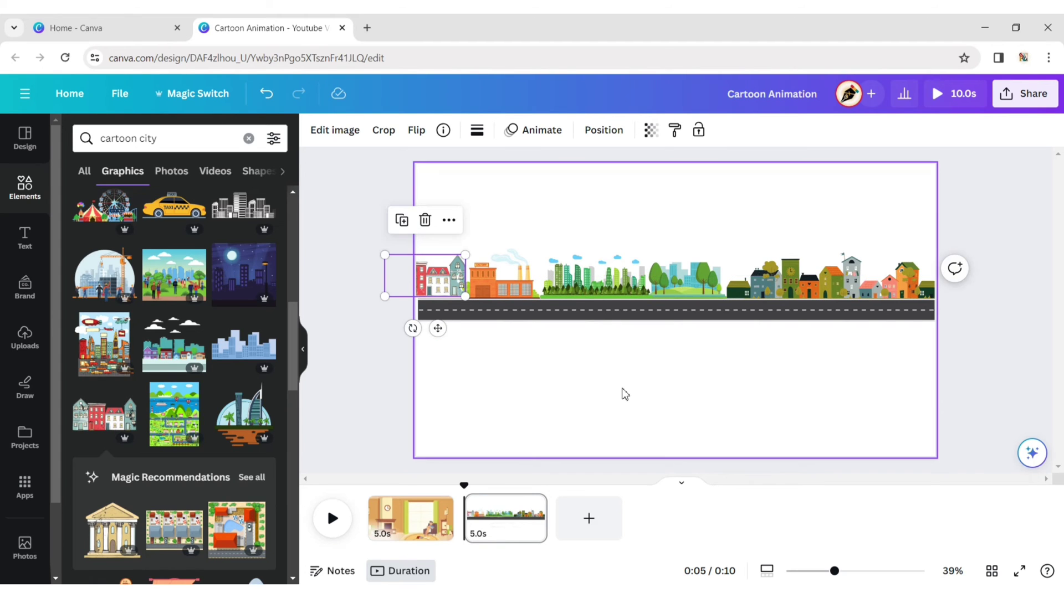
{"action": "left_click", "coordinate": [625, 395]}
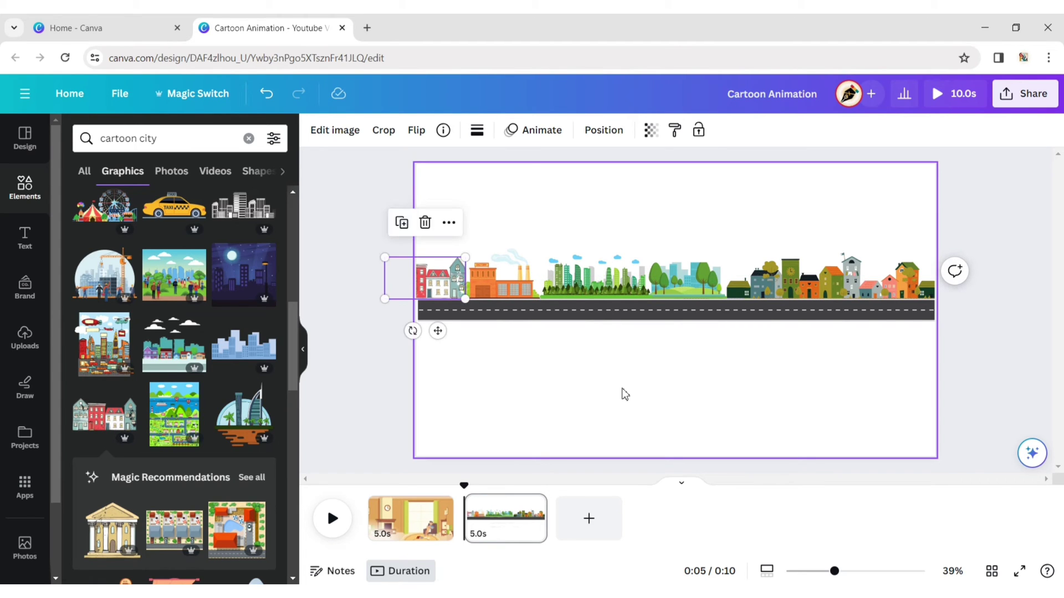
Marquee-select all the city graphics along the street and group them
{"action": "left_click", "coordinate": [644, 403]}
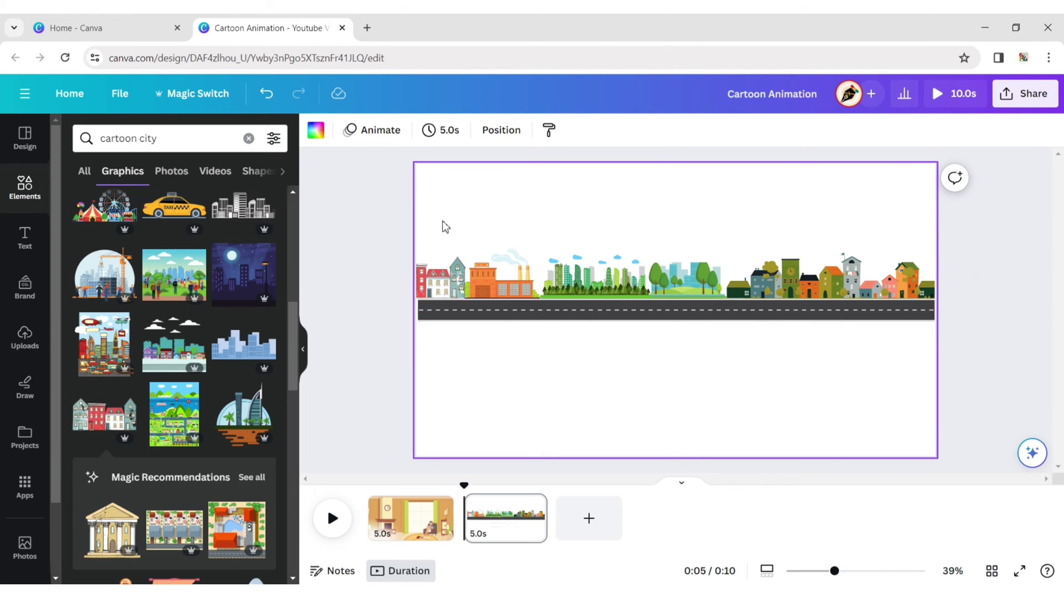
{"action": "left_click_drag", "start_coordinate": [446, 227], "coordinate": [983, 410]}
{"action": "left_click", "coordinate": [625, 215]}
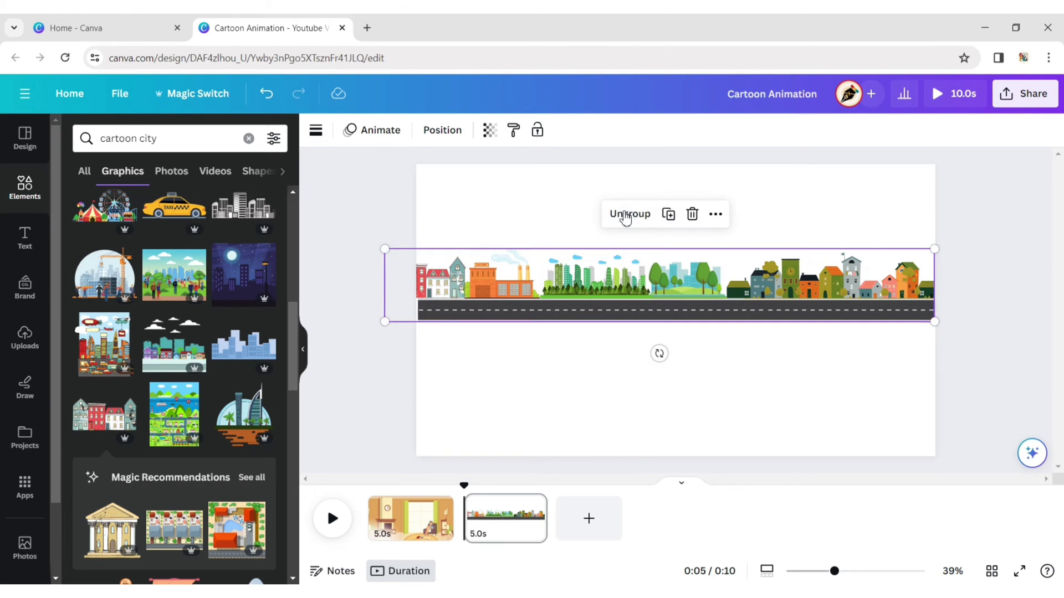
{"action": "left_click", "coordinate": [869, 202]}
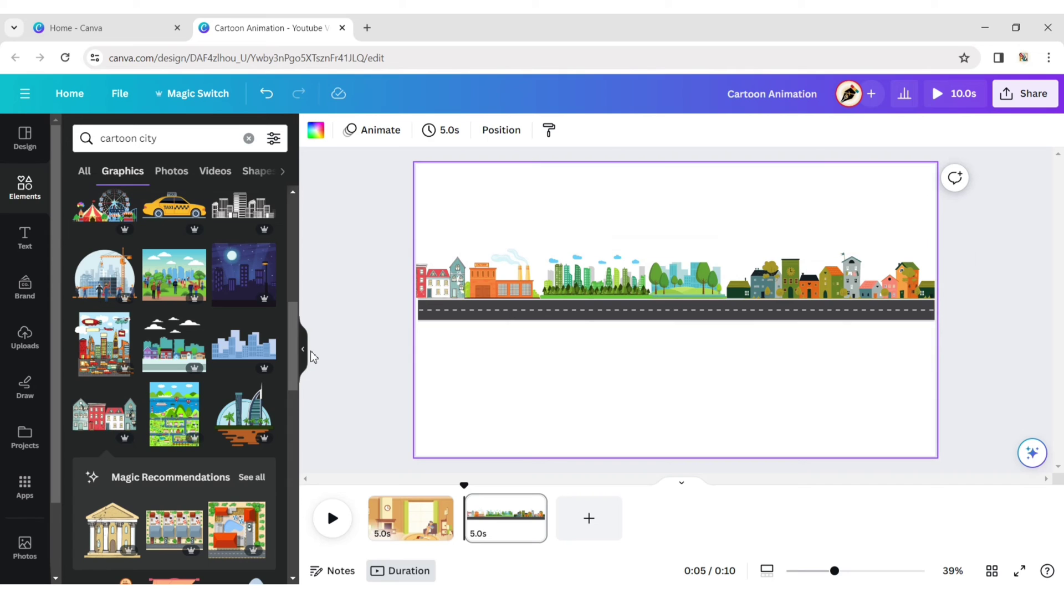
{"action": "left_click", "coordinate": [305, 351]}
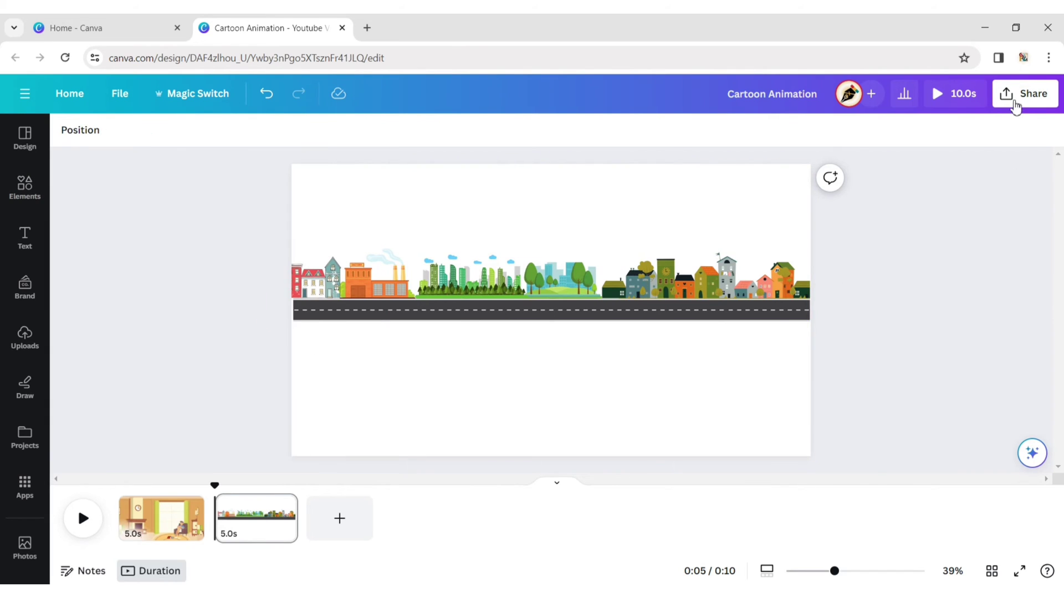
Download the design as a PNG with Page 1 excluded, saving 'Cartoon Animation (1).png'
{"action": "left_click", "coordinate": [1015, 107]}
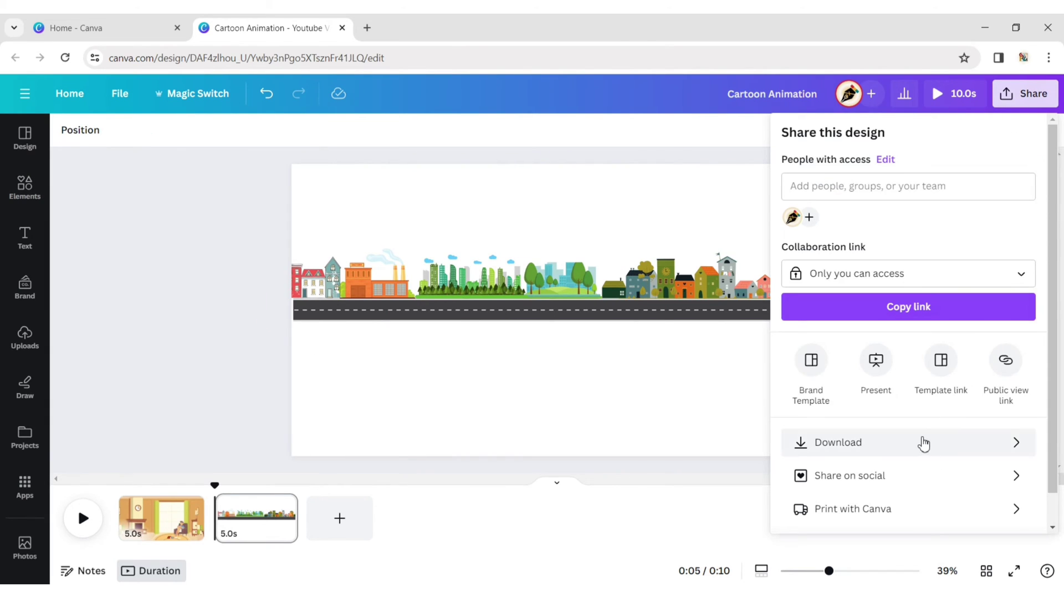
{"action": "left_click", "coordinate": [923, 444]}
{"action": "left_click", "coordinate": [955, 198]}
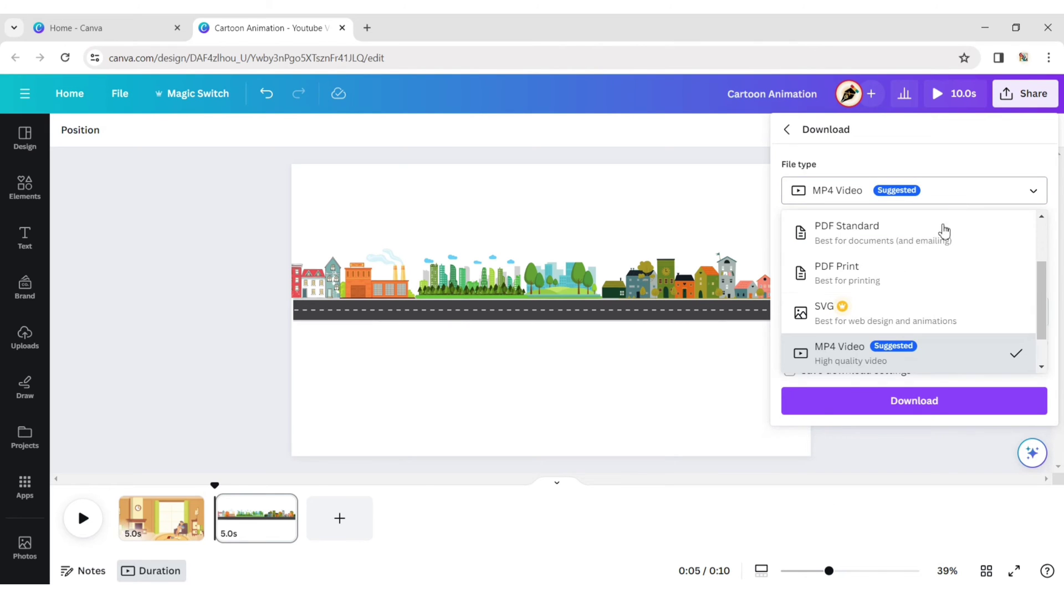
{"action": "scroll", "coordinate": [943, 231], "scroll_direction": "up", "scroll_amount": 3}
{"action": "left_click", "coordinate": [889, 273]}
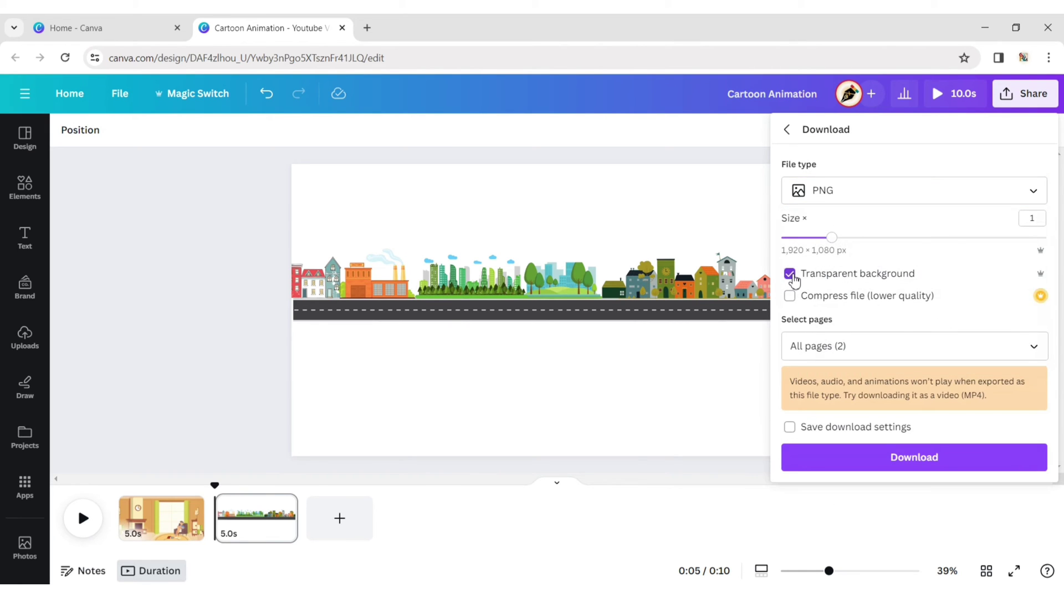
{"action": "left_click", "coordinate": [1011, 350]}
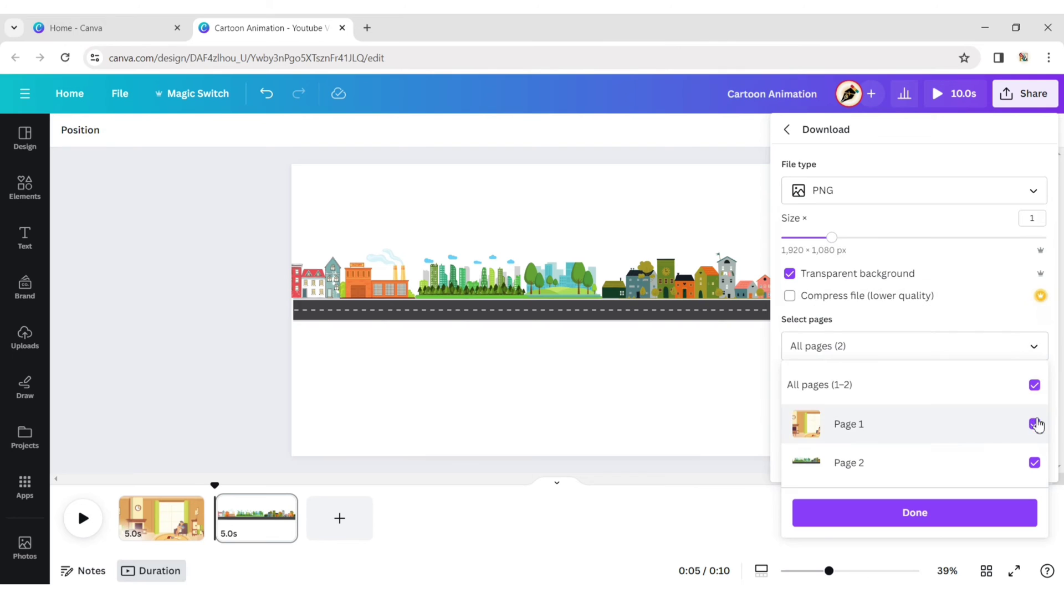
{"action": "left_click", "coordinate": [1035, 423]}
{"action": "left_click", "coordinate": [957, 513]}
{"action": "left_click", "coordinate": [906, 460]}
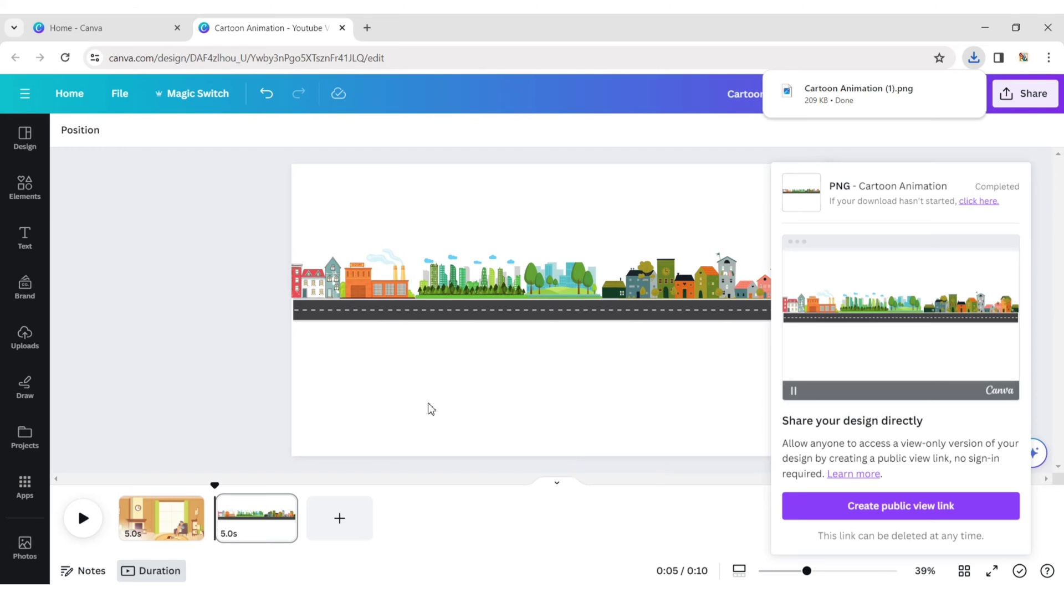
{"action": "left_click", "coordinate": [147, 267]}
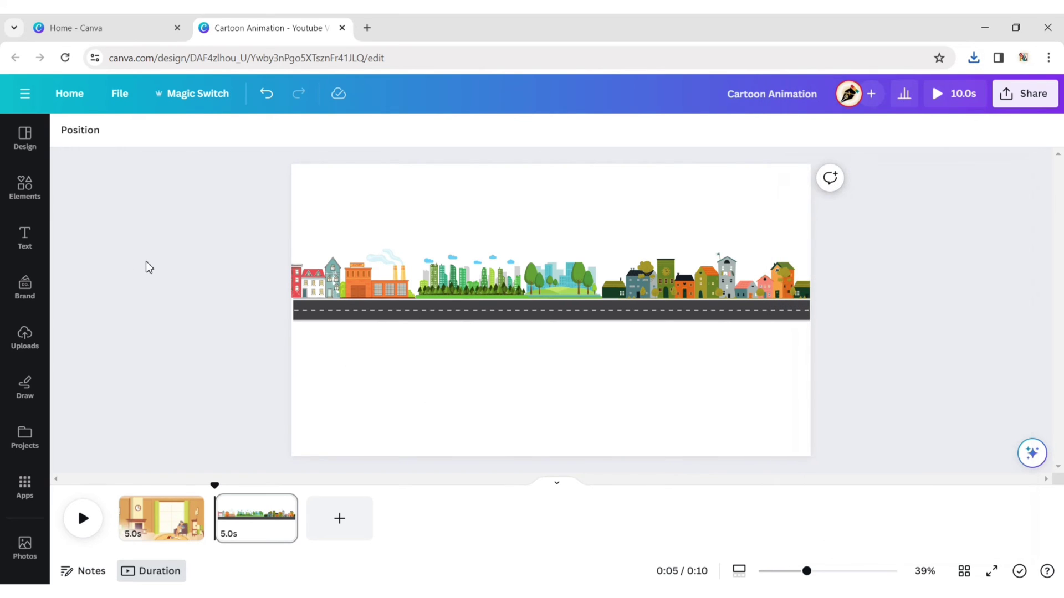
Add a blank third page and upload the 'Cartoon Animation (1)' image from the computer
{"action": "left_click", "coordinate": [339, 519]}
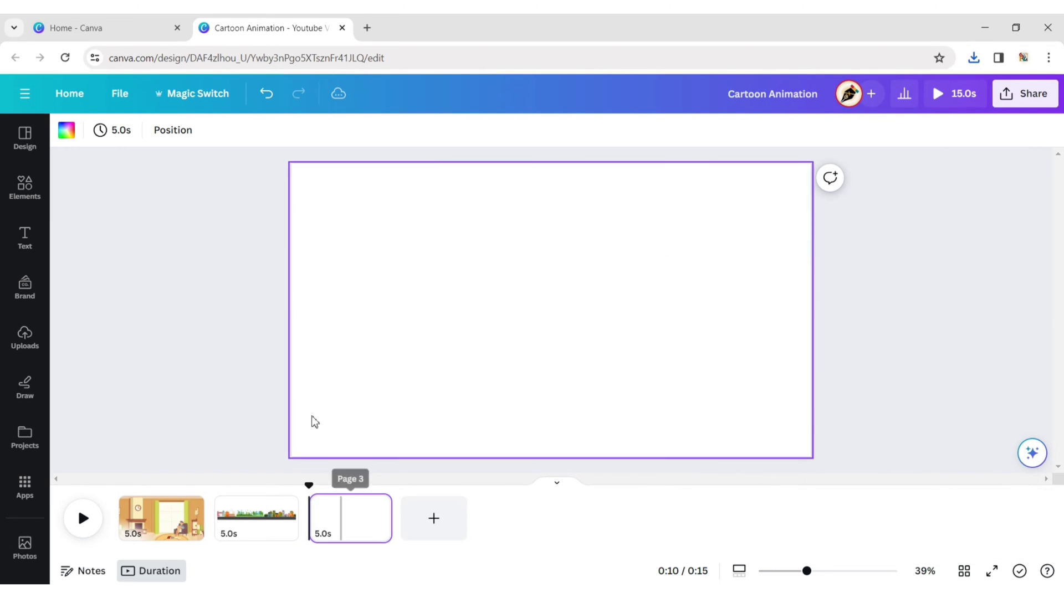
{"action": "left_click", "coordinate": [31, 349]}
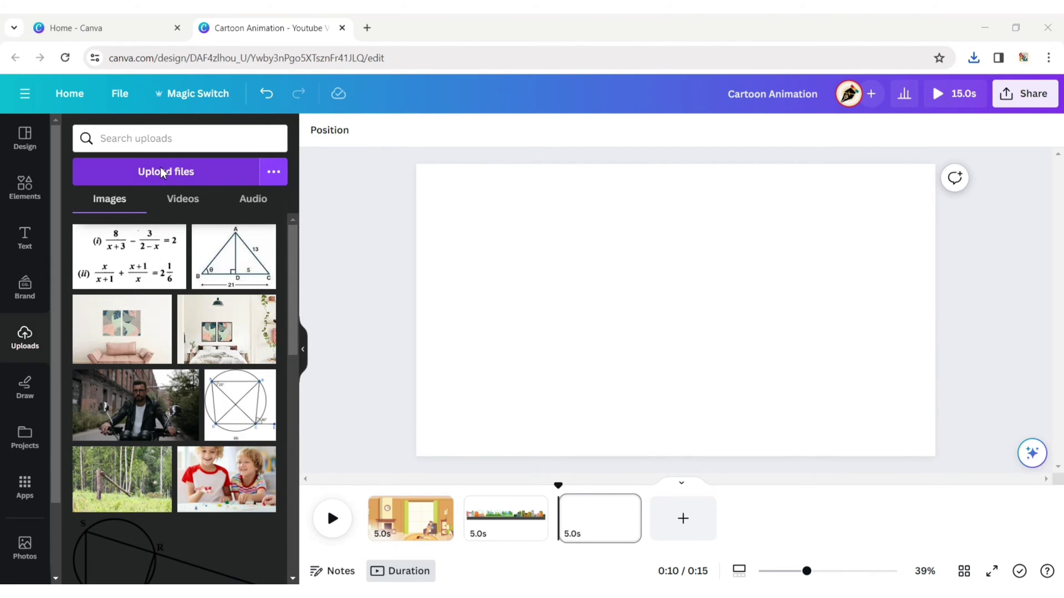
{"action": "left_click", "coordinate": [160, 169]}
{"action": "left_click", "coordinate": [156, 162]}
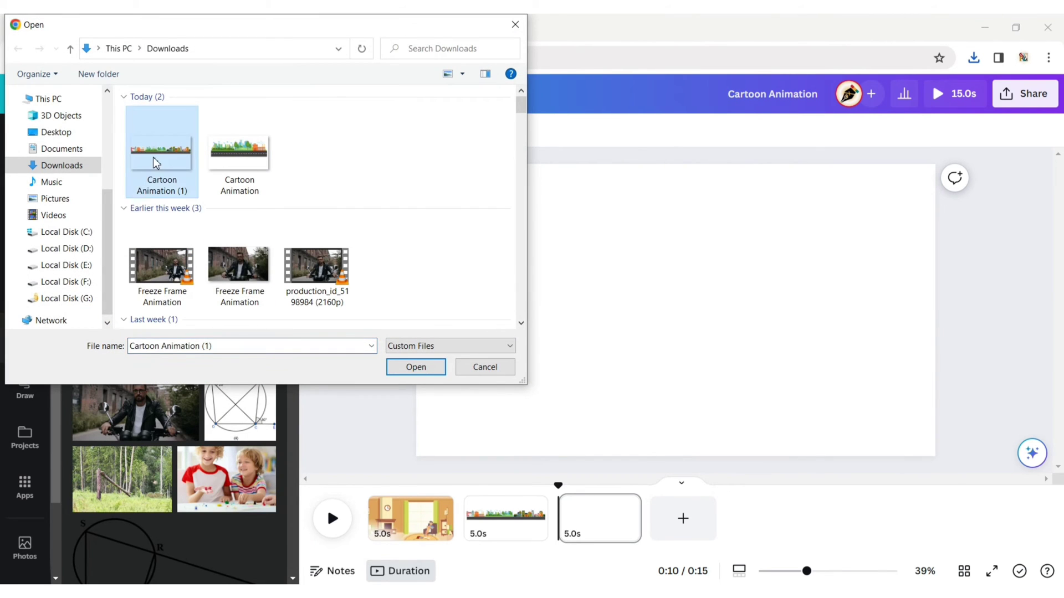
{"action": "left_click", "coordinate": [411, 368]}
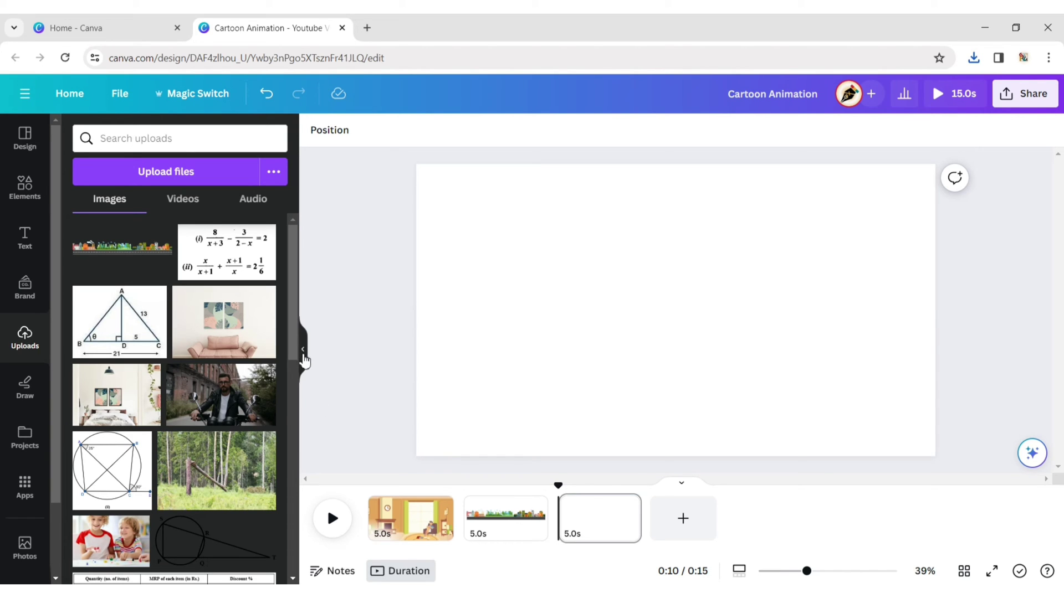
Place the uploaded city street image on page 3 and select it on the canvas
{"action": "left_click", "coordinate": [88, 244]}
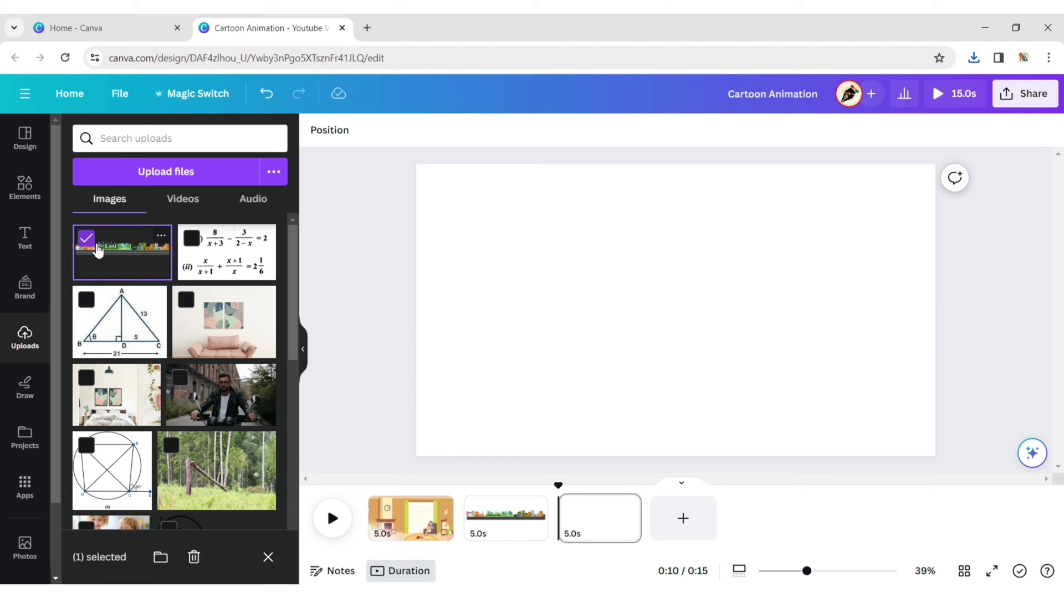
{"action": "left_click", "coordinate": [357, 286]}
{"action": "left_click", "coordinate": [158, 261]}
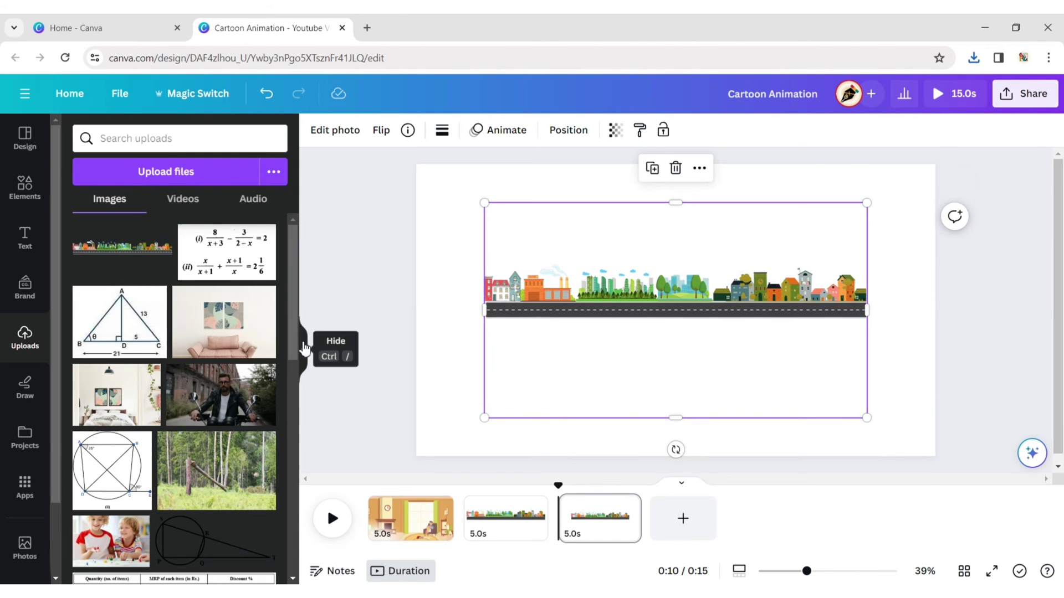
{"action": "left_click", "coordinate": [303, 348]}
{"action": "left_click", "coordinate": [881, 341]}
{"action": "left_click", "coordinate": [503, 288]}
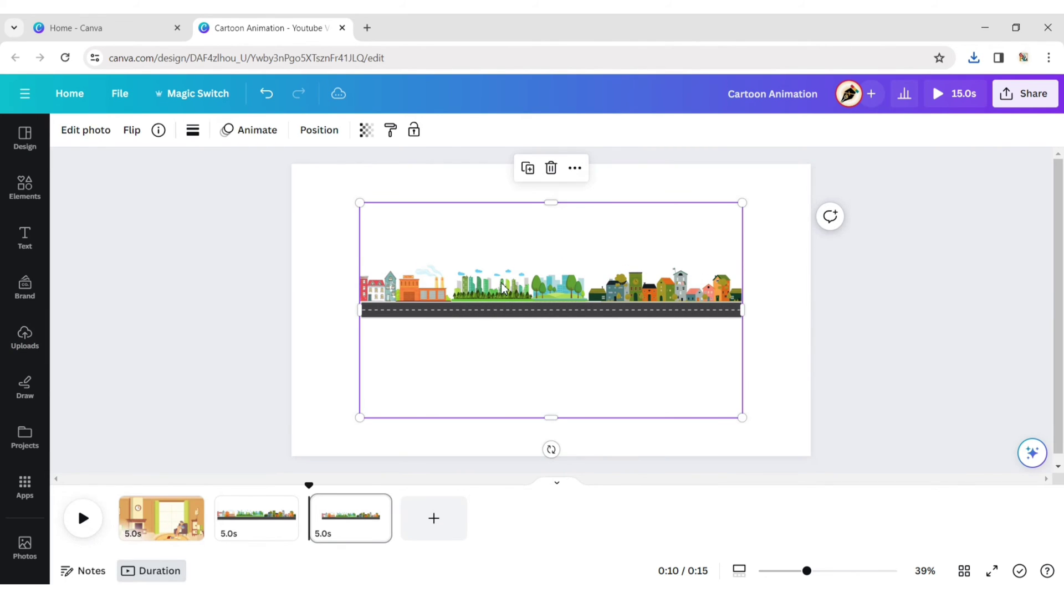
Scale the street image to the full page width, with the road along the bottom edge
{"action": "left_click_drag", "start_coordinate": [743, 418], "coordinate": [838, 472]}
{"action": "left_click_drag", "start_coordinate": [676, 335], "coordinate": [394, 283]}
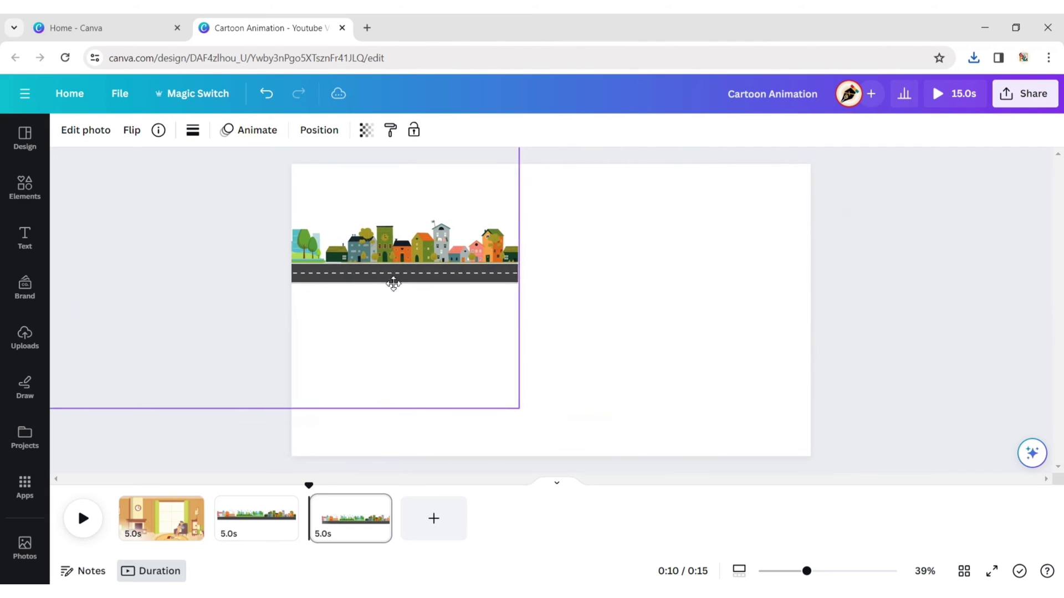
{"action": "left_click_drag", "start_coordinate": [512, 416], "coordinate": [827, 444]}
{"action": "left_click_drag", "start_coordinate": [681, 285], "coordinate": [323, 91]}
{"action": "left_click_drag", "start_coordinate": [470, 404], "coordinate": [969, 590]}
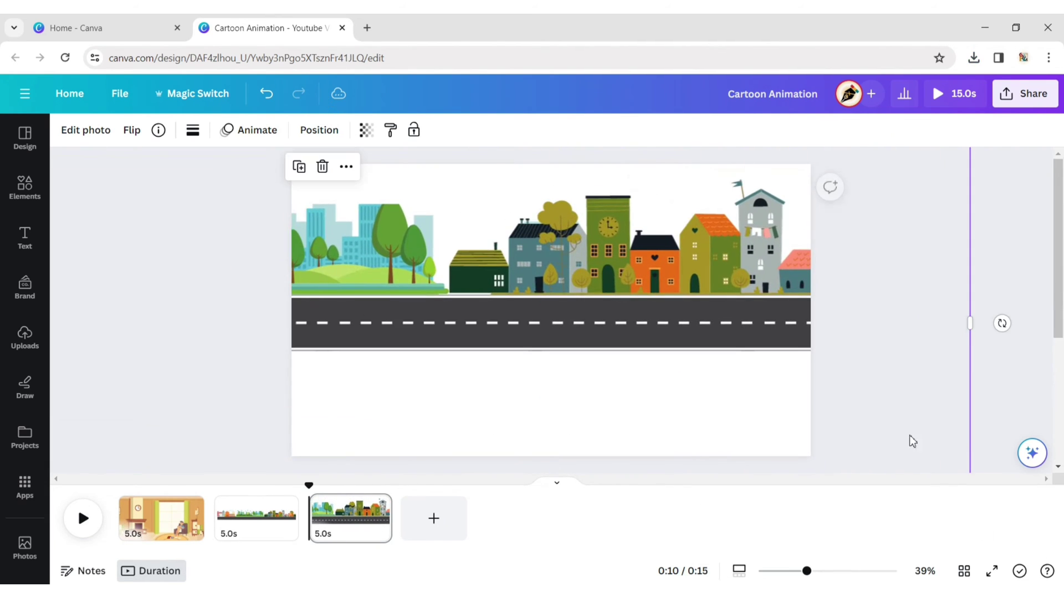
{"action": "left_click_drag", "start_coordinate": [699, 268], "coordinate": [546, 380]}
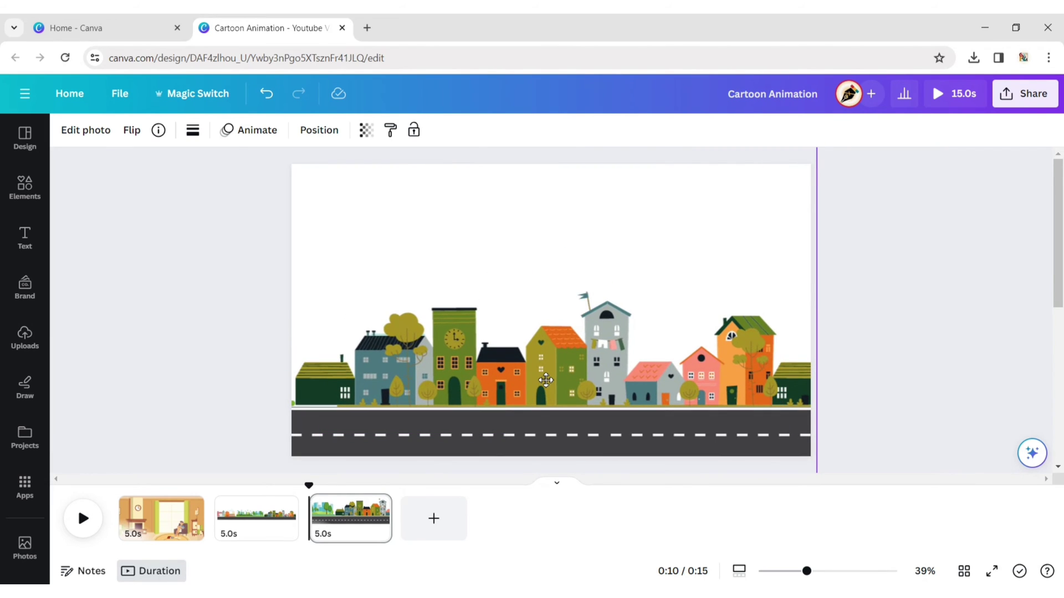
{"action": "left_click", "coordinate": [969, 268]}
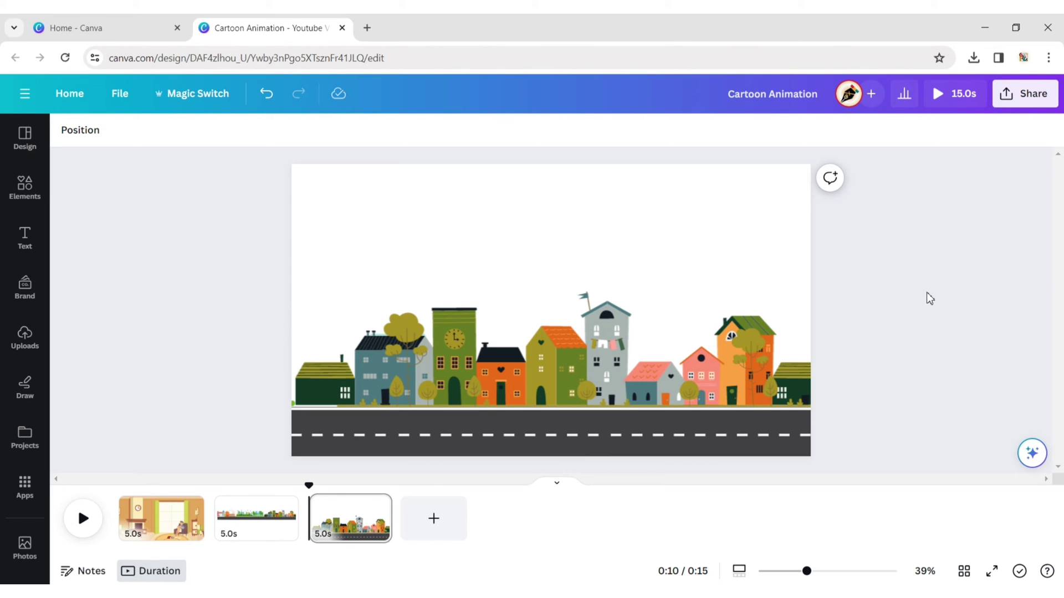
{"action": "left_click", "coordinate": [609, 364]}
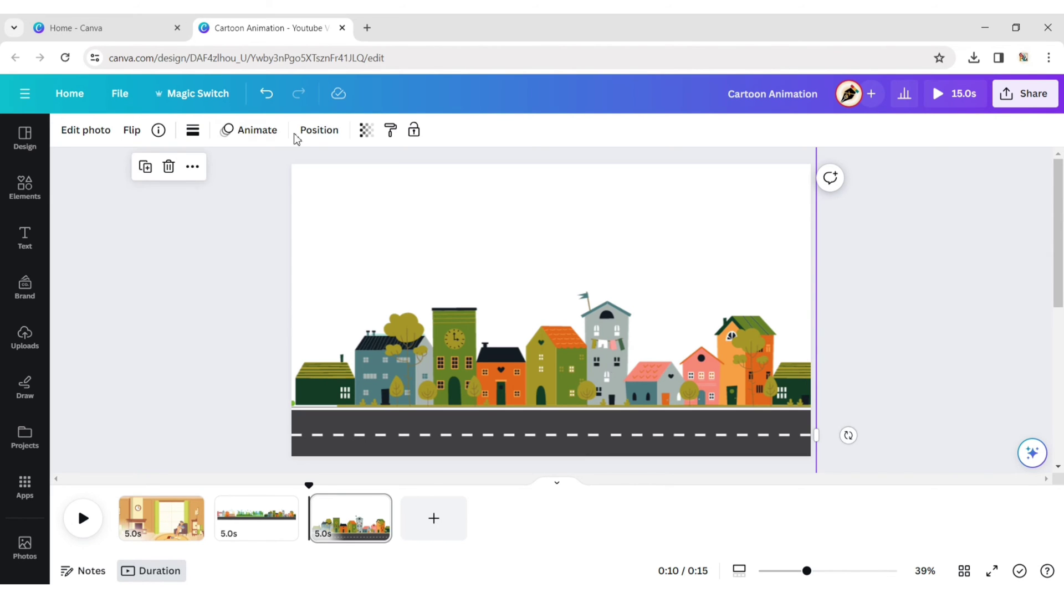
Record a sideways custom motion path for the city image using the Steady movement style
{"action": "left_click", "coordinate": [267, 137]}
{"action": "left_click", "coordinate": [184, 197]}
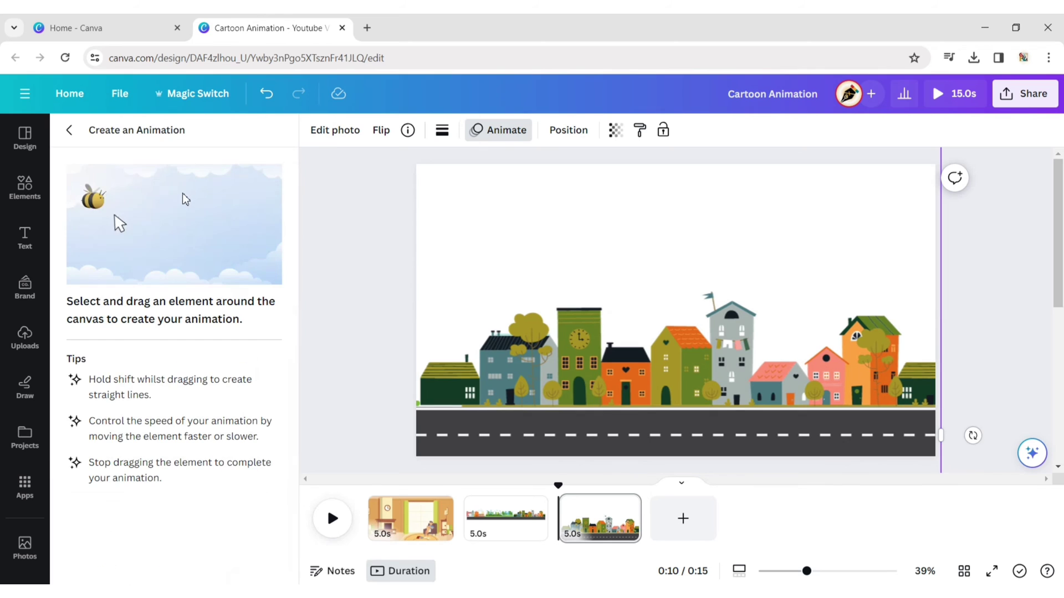
{"action": "left_click_drag", "start_coordinate": [437, 384], "coordinate": [875, 380]}
{"action": "left_click", "coordinate": [243, 202]}
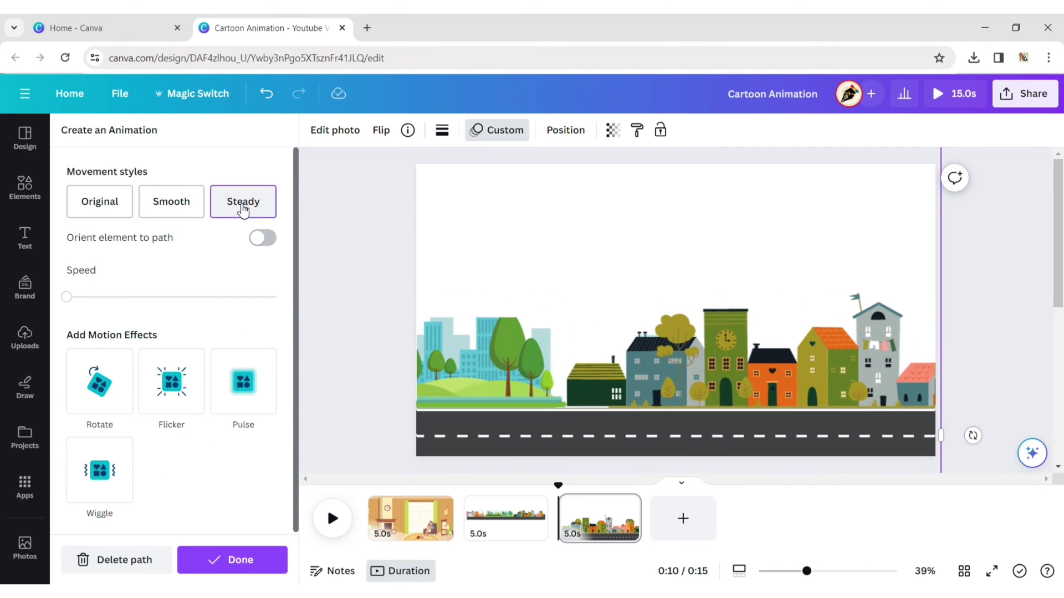
{"action": "left_click", "coordinate": [213, 560]}
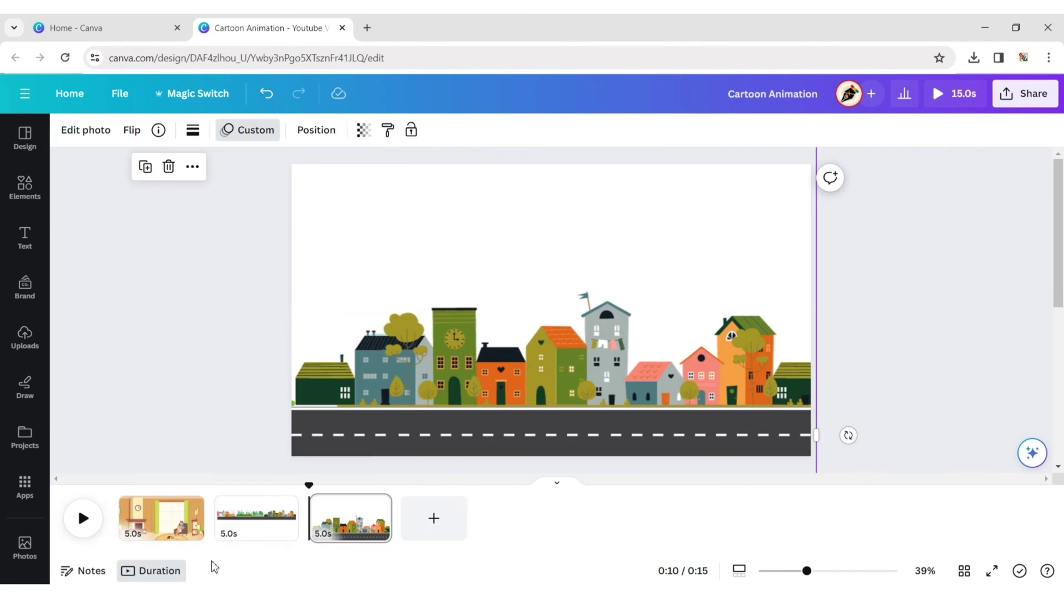
{"action": "left_click", "coordinate": [148, 243]}
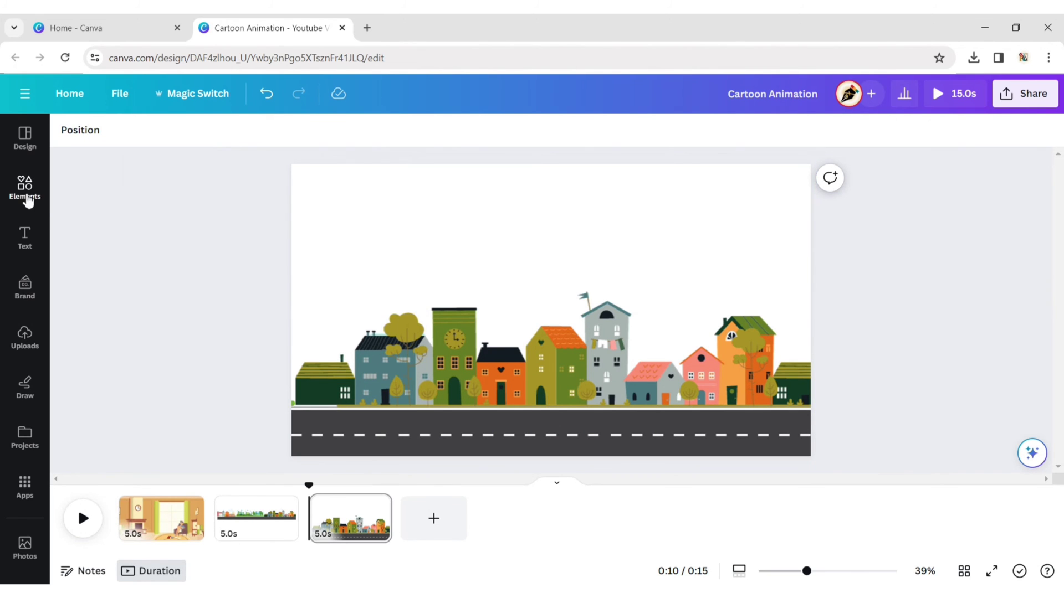
Search Elements for 'car' graphics, filtered to animated results only
{"action": "left_click", "coordinate": [32, 191]}
{"action": "left_click", "coordinate": [105, 143]}
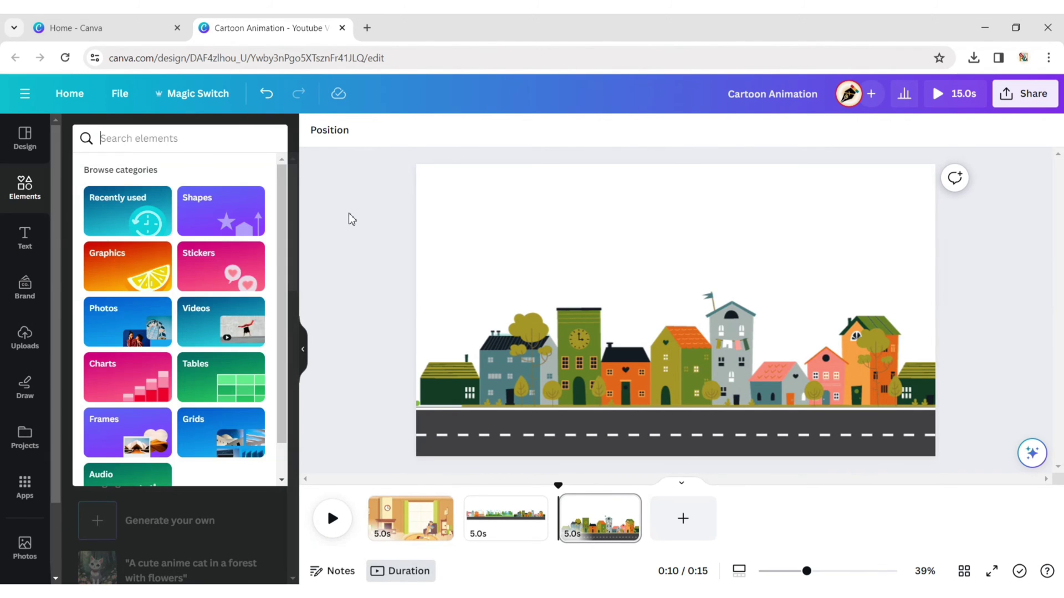
{"action": "type", "text": "car"}
{"action": "key", "text": "Return"}
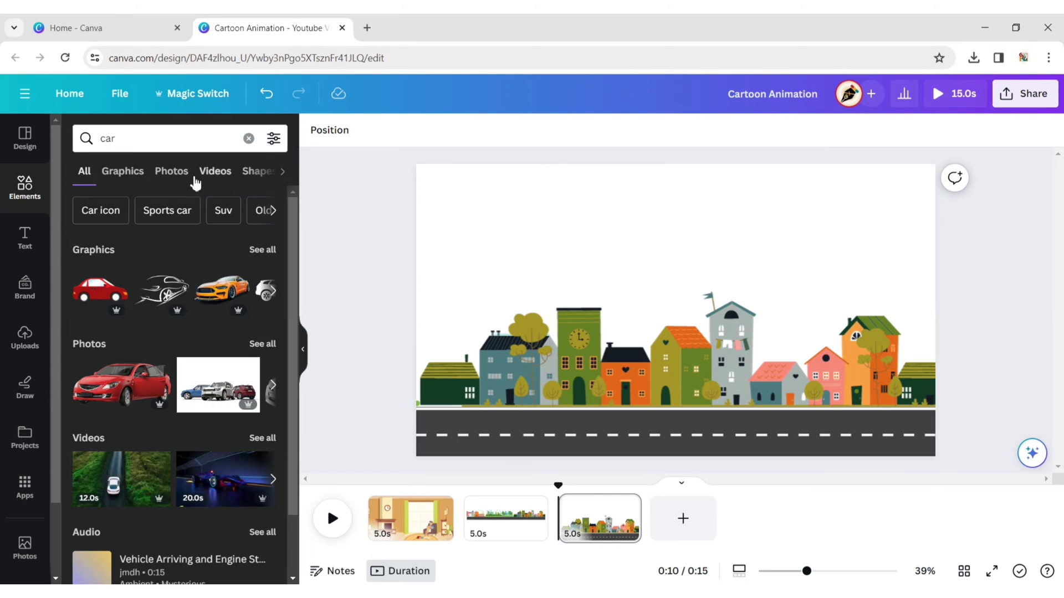
{"action": "left_click", "coordinate": [127, 171]}
{"action": "left_click", "coordinate": [274, 138]}
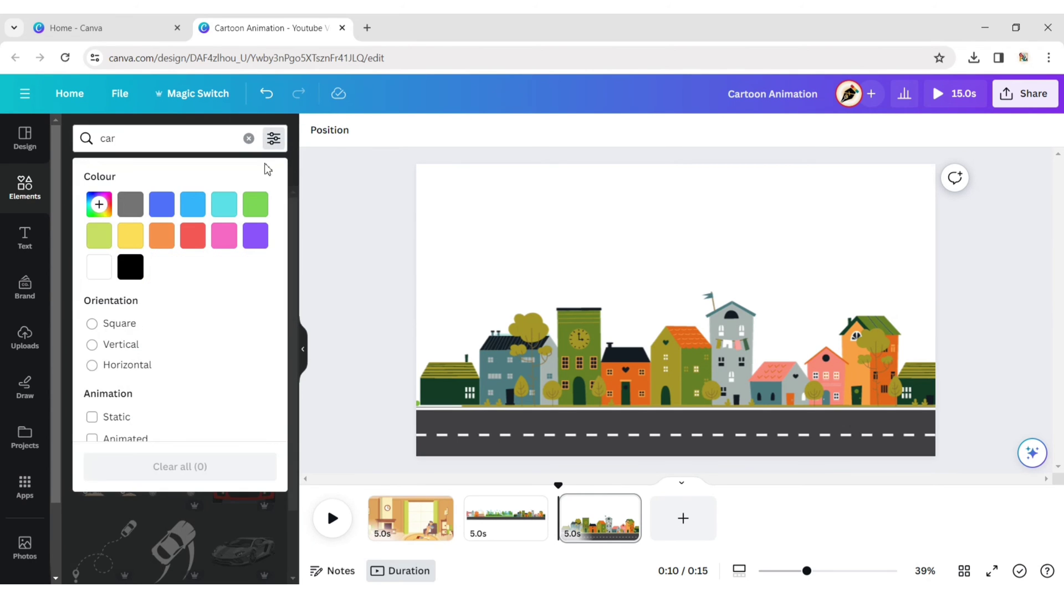
{"action": "scroll", "coordinate": [94, 302], "scroll_direction": "down", "scroll_amount": 3}
{"action": "left_click", "coordinate": [92, 301]}
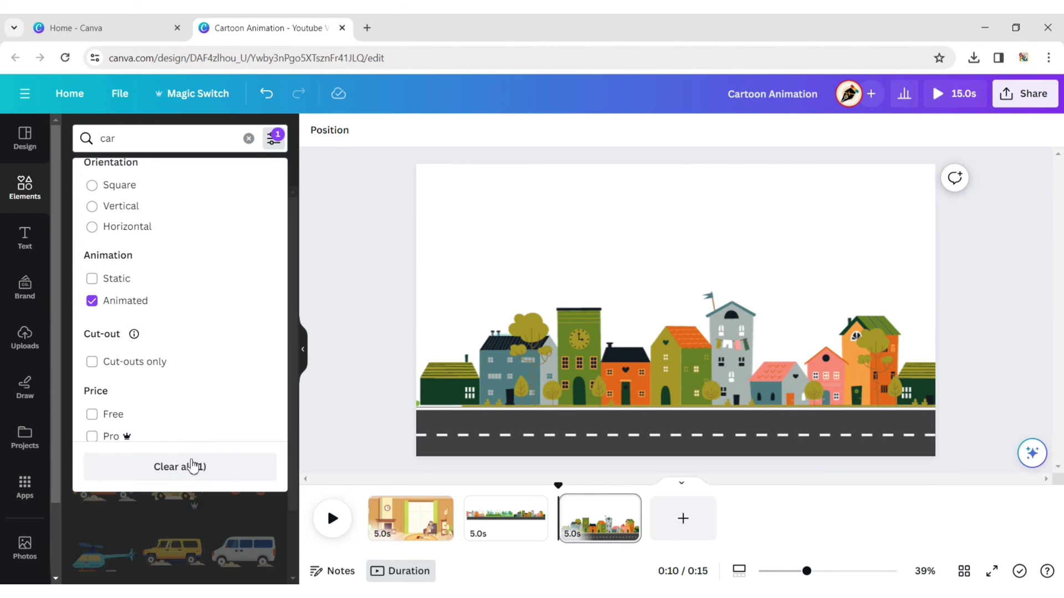
{"action": "left_click", "coordinate": [224, 499]}
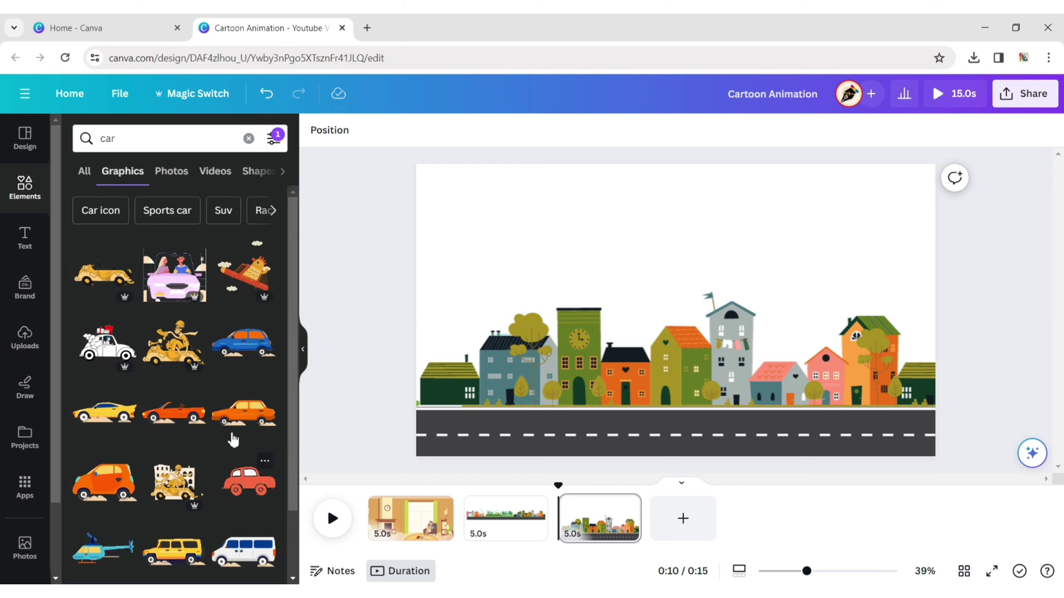
Add the yellow sports car, shrink it and set it on the road at the right
{"action": "left_click", "coordinate": [104, 413]}
{"action": "left_click", "coordinate": [302, 354]}
{"action": "left_click_drag", "start_coordinate": [781, 235], "coordinate": [498, 325]}
{"action": "left_click_drag", "start_coordinate": [428, 362], "coordinate": [707, 422]}
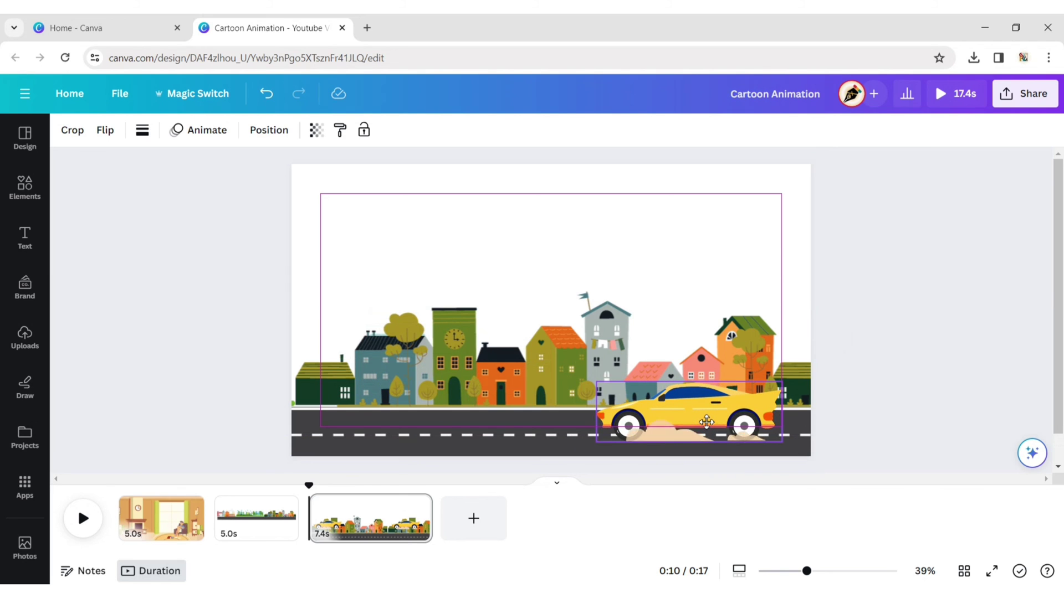
{"action": "left_click", "coordinate": [694, 218]}
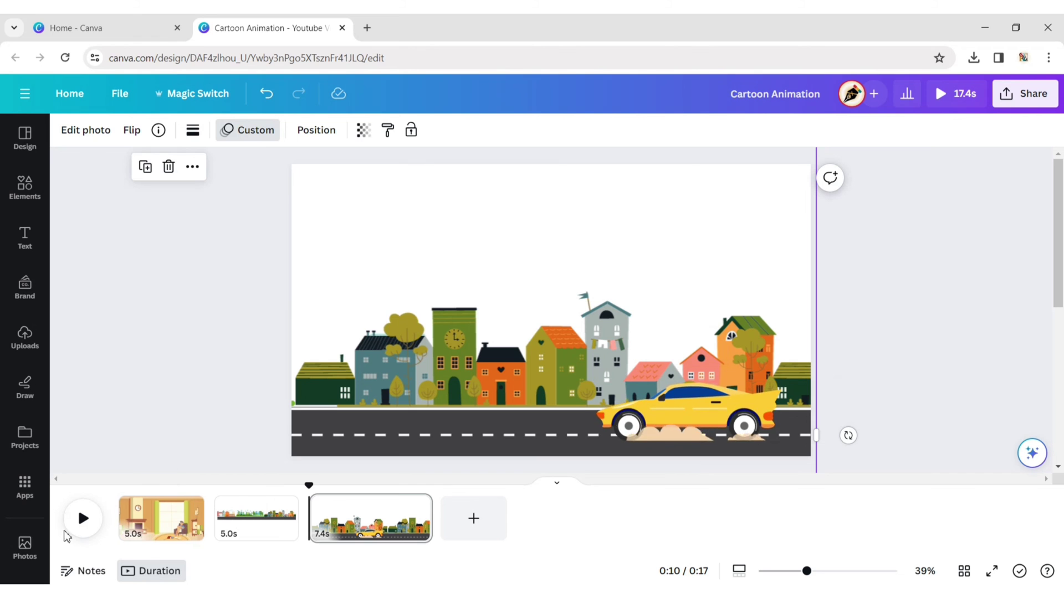
Raise the city image's panning speed to about two-thirds and move its page to second place
{"action": "left_click", "coordinate": [83, 521]}
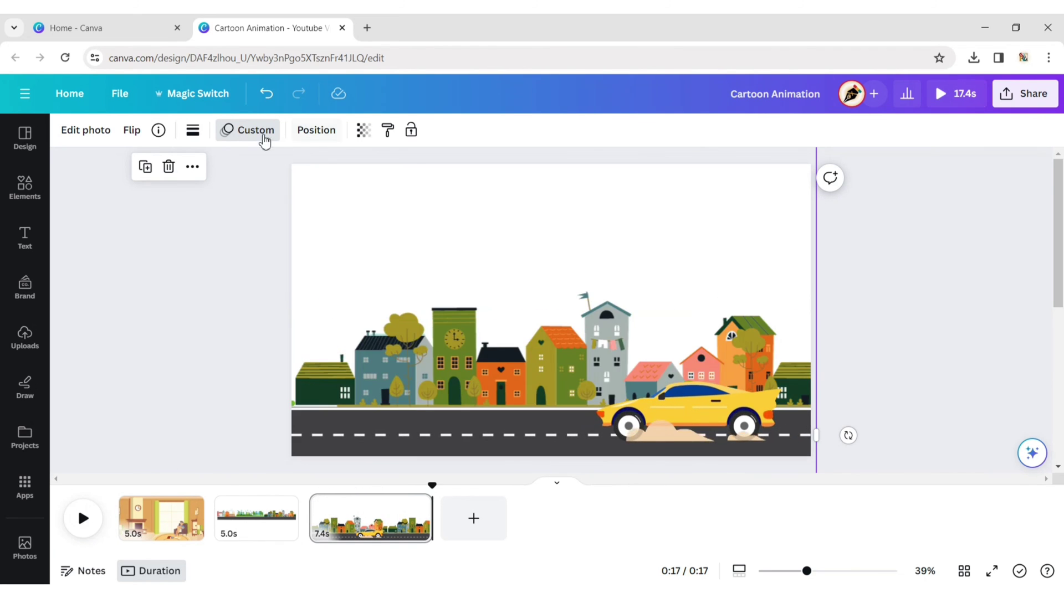
{"action": "left_click", "coordinate": [251, 132]}
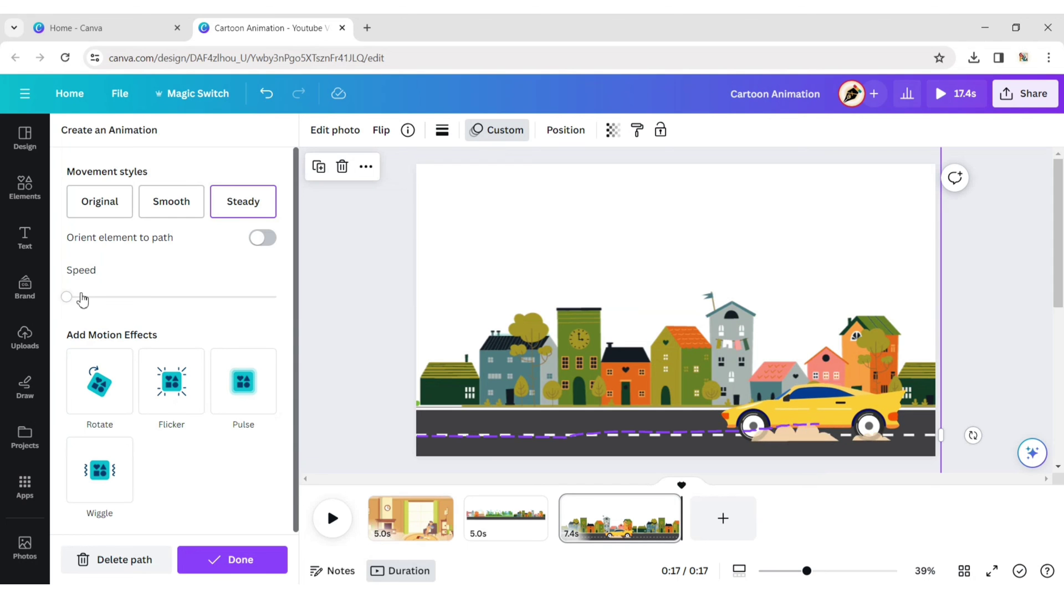
{"action": "left_click_drag", "start_coordinate": [114, 299], "coordinate": [230, 303]}
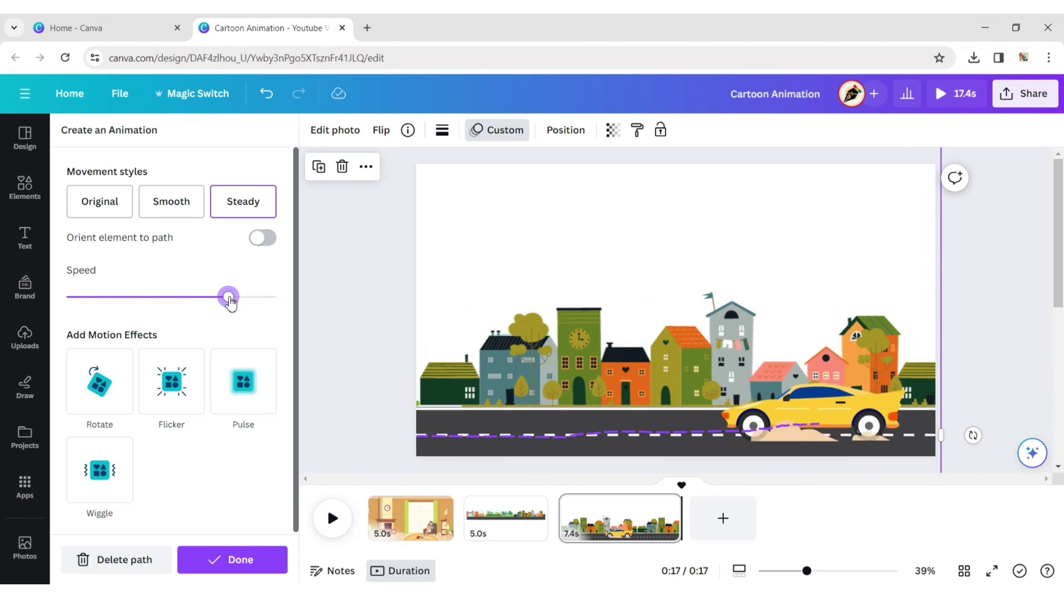
{"action": "left_click", "coordinate": [224, 560]}
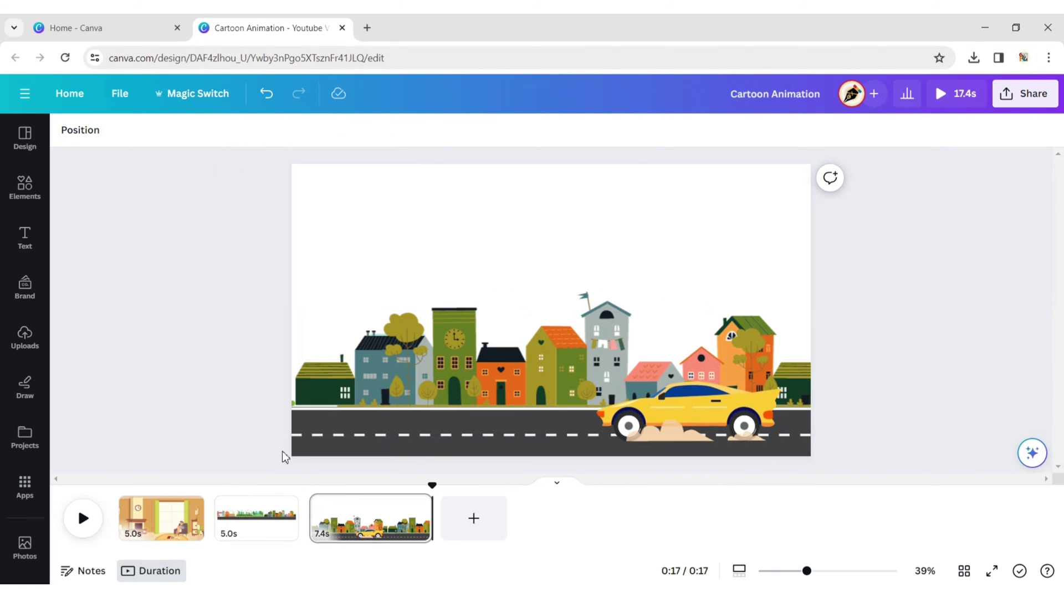
{"action": "left_click_drag", "start_coordinate": [378, 526], "coordinate": [250, 527]}
Delete the leftover 5-second plain street page and rewind the playhead to the start
{"action": "left_click", "coordinate": [381, 529]}
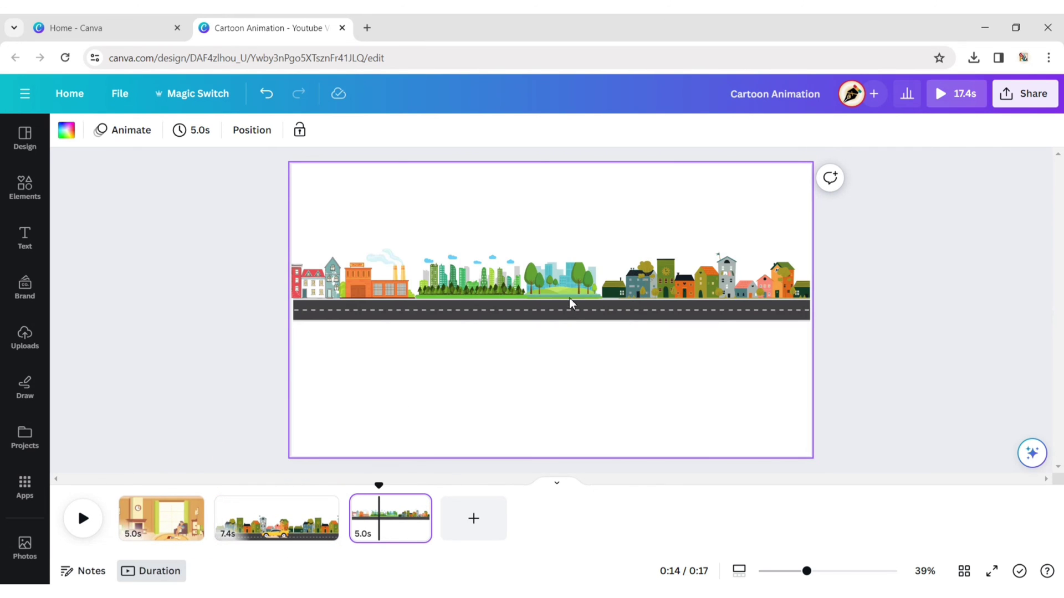
{"action": "right_click", "coordinate": [369, 508]}
{"action": "left_click", "coordinate": [418, 323]}
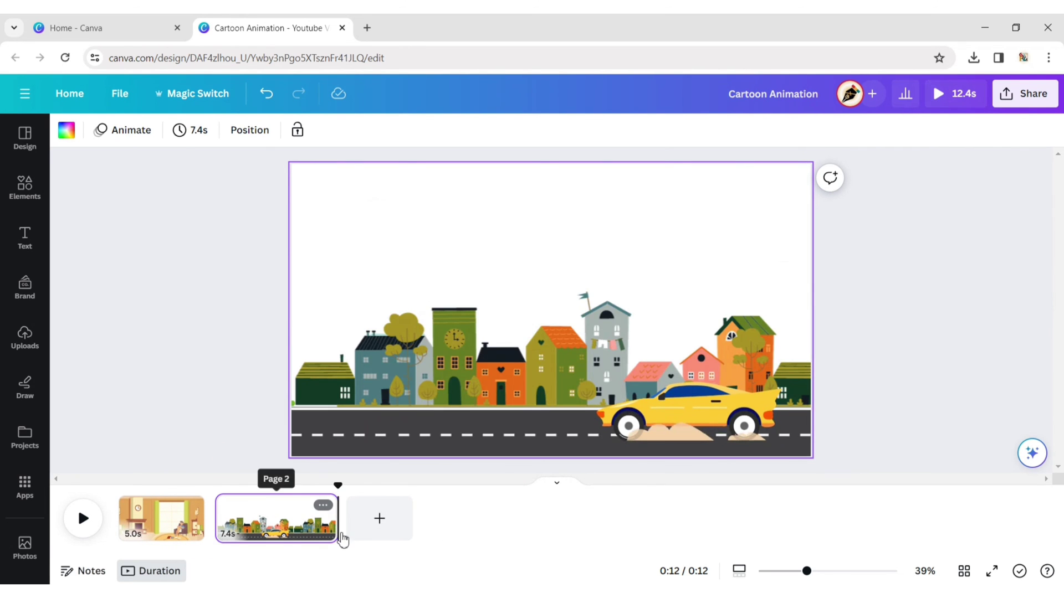
{"action": "left_click_drag", "start_coordinate": [340, 488], "coordinate": [118, 486]}
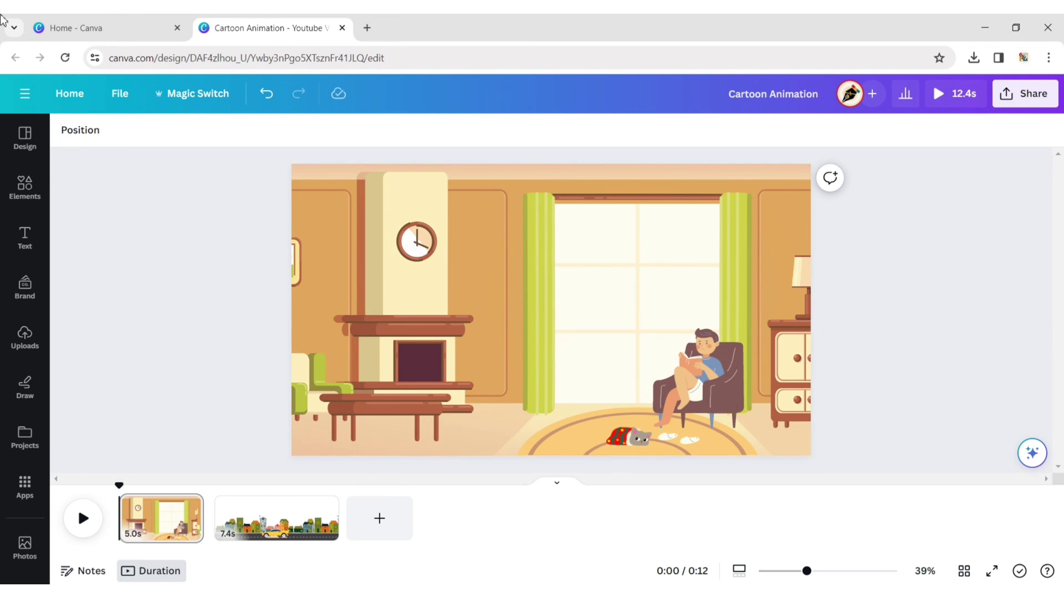
Lay the uploaded stomping rock track under the 12.4-second timeline and play the video full screen
{"action": "left_click", "coordinate": [22, 343]}
{"action": "left_click", "coordinate": [253, 200]}
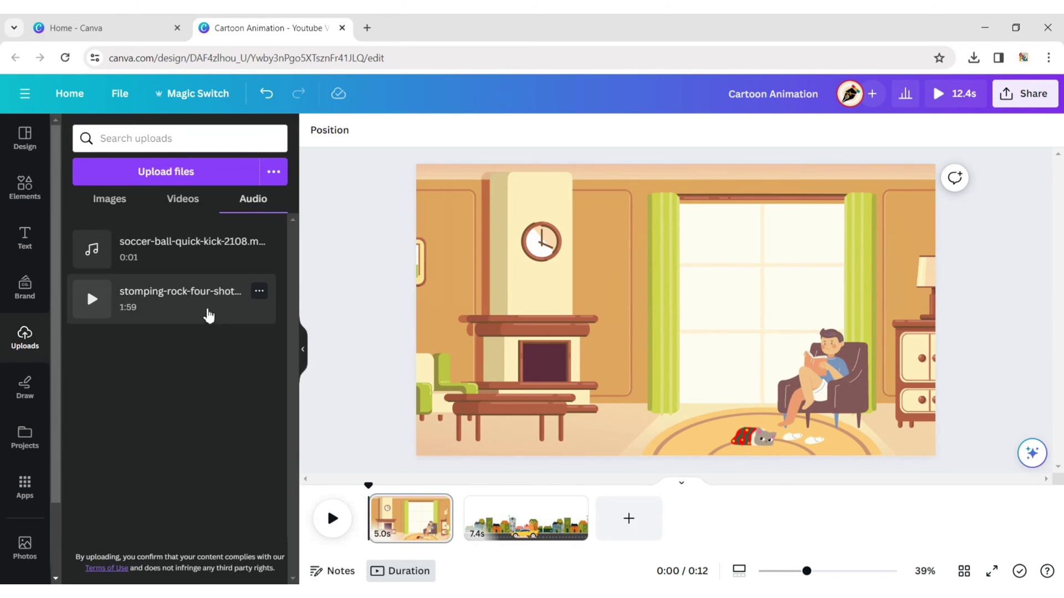
{"action": "left_click", "coordinate": [209, 315]}
{"action": "left_click", "coordinate": [303, 349]}
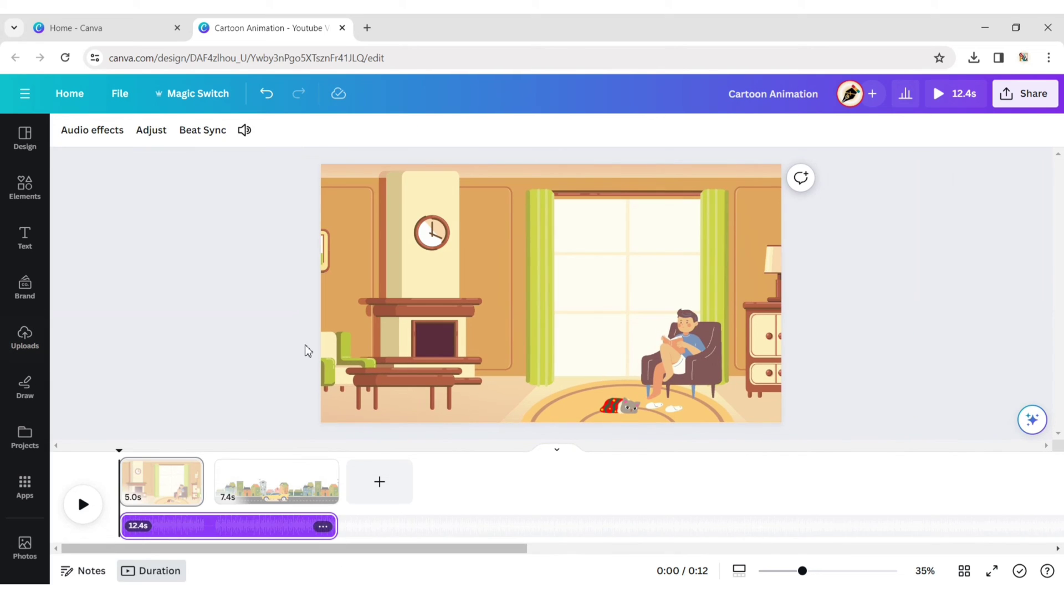
{"action": "left_click", "coordinate": [224, 285]}
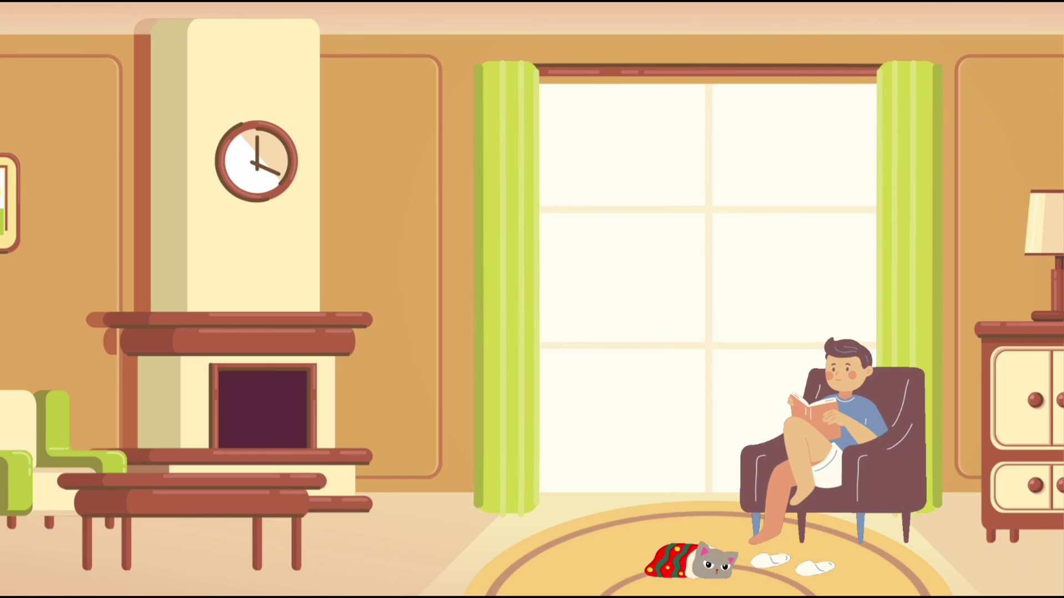